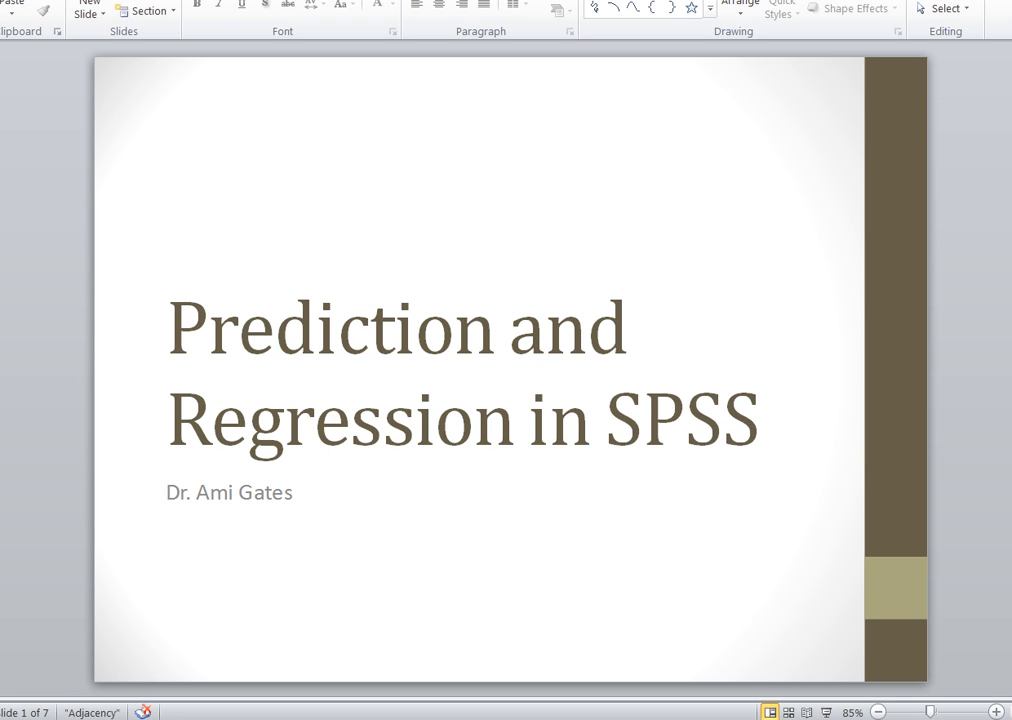
Advance from the title slide to slide 2, Example 1, on predicting total class points.
key("Page_Down")
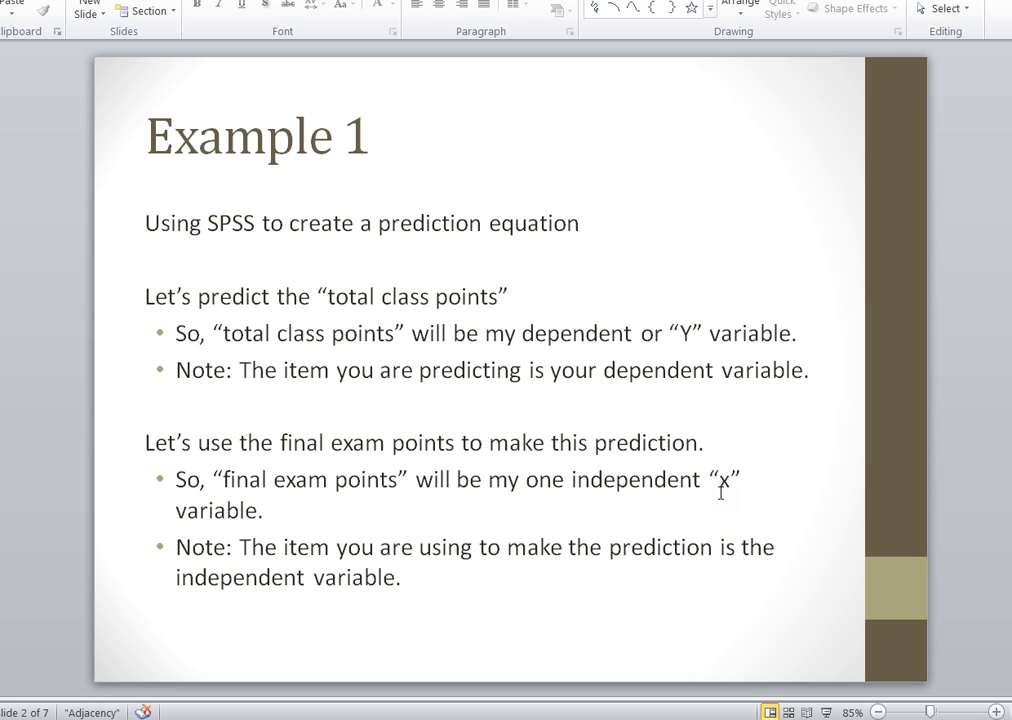
Scroll down on the Example 1 slide to its dependent and independent variable note.
scroll(721, 491, "down", 1)
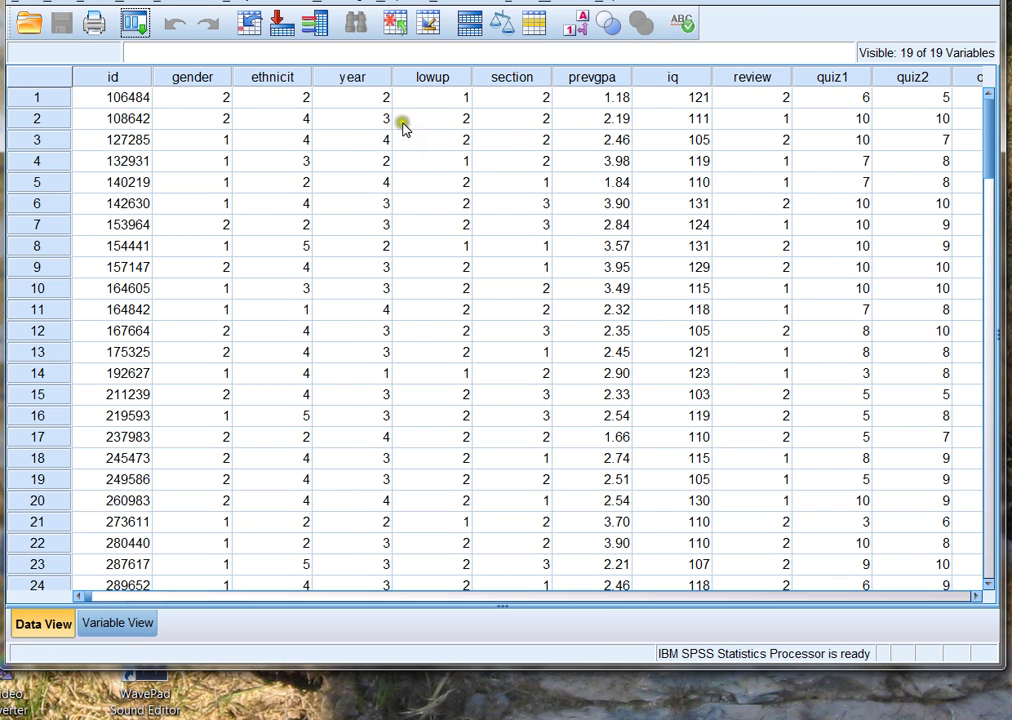
Open the Linear Regression dialog from Analyze > Regression > Linear for the student grades data.
left_click(241, 4)
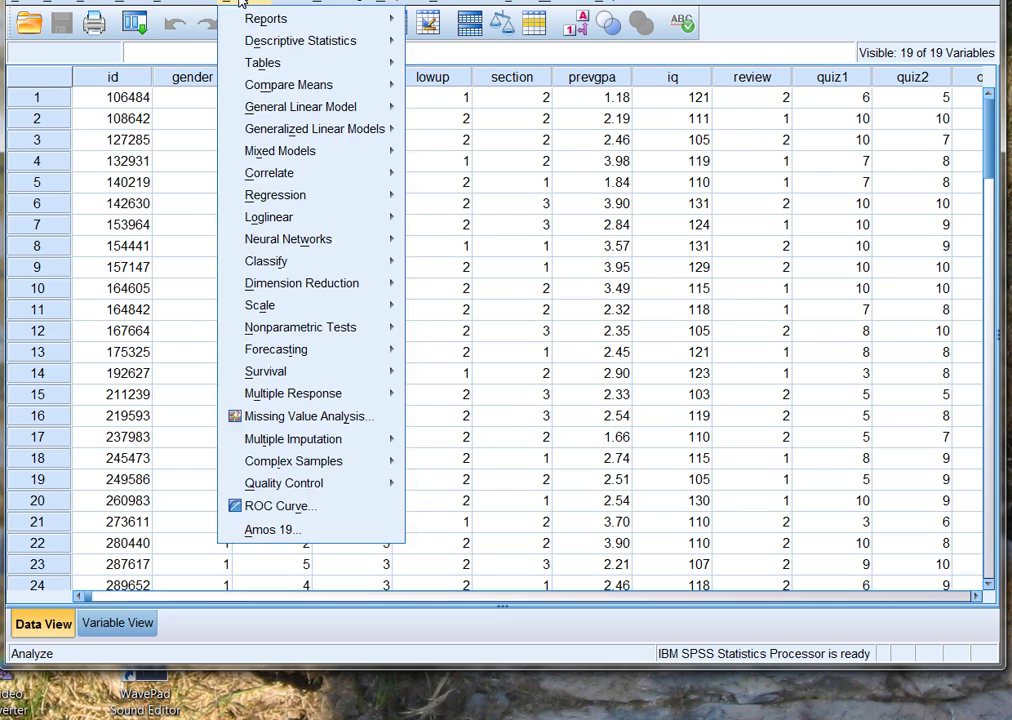
mouse_move(339, 196)
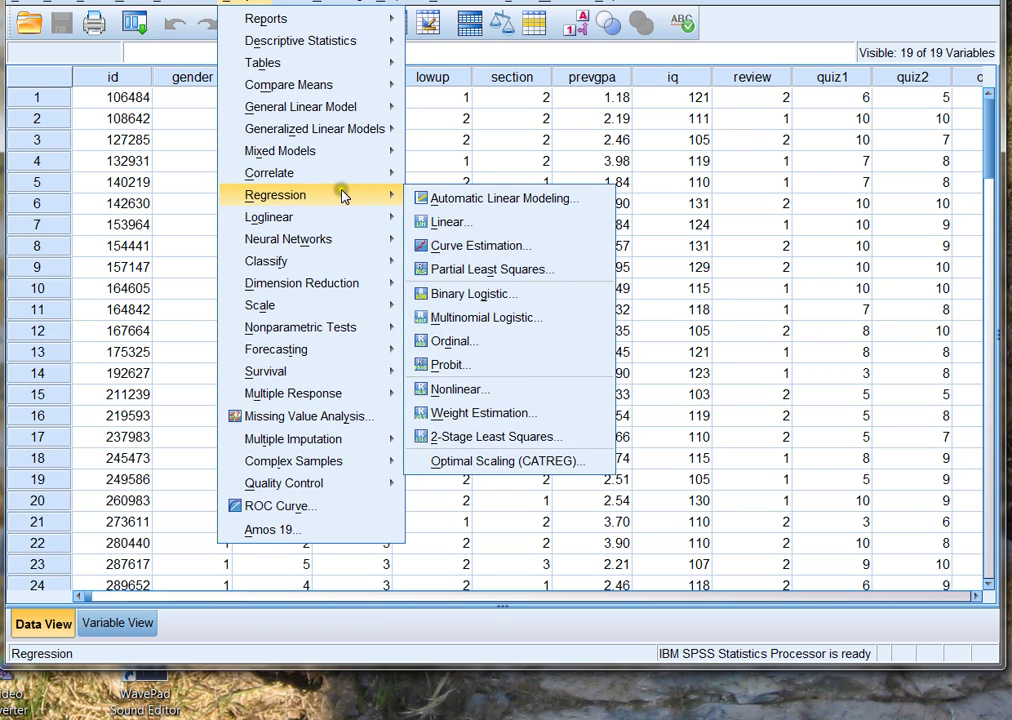
left_click(476, 225)
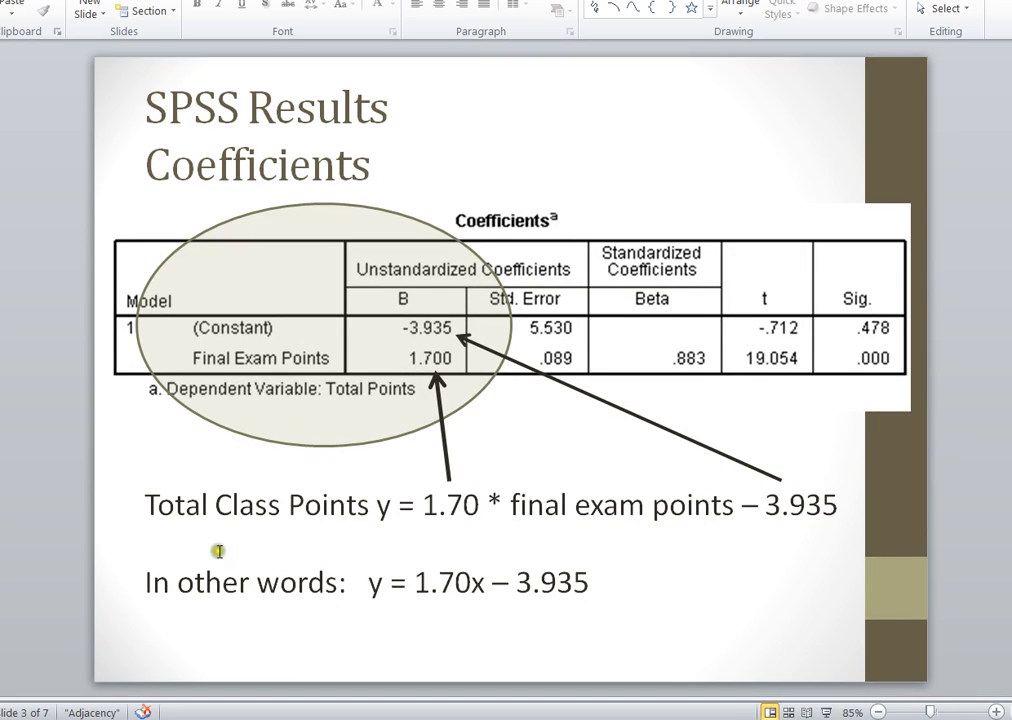
scroll(218, 551, "up", 1)
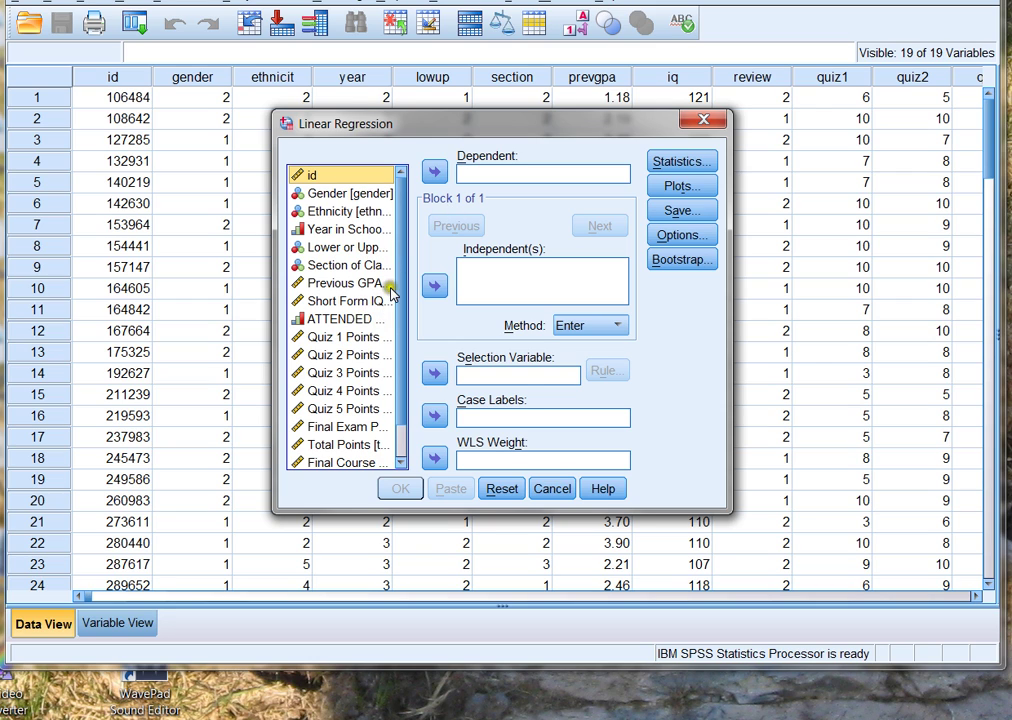
scroll(399, 308, "down", 1)
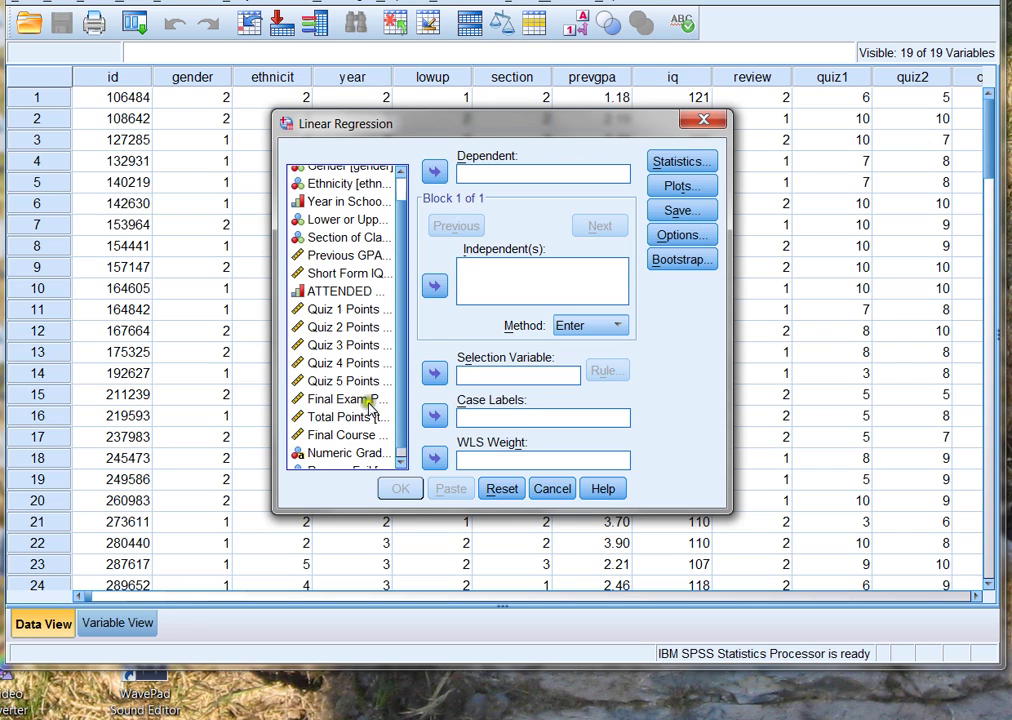
Assign Total Points as the dependent variable and Final Exam Points as the independent variable.
left_click(360, 417)
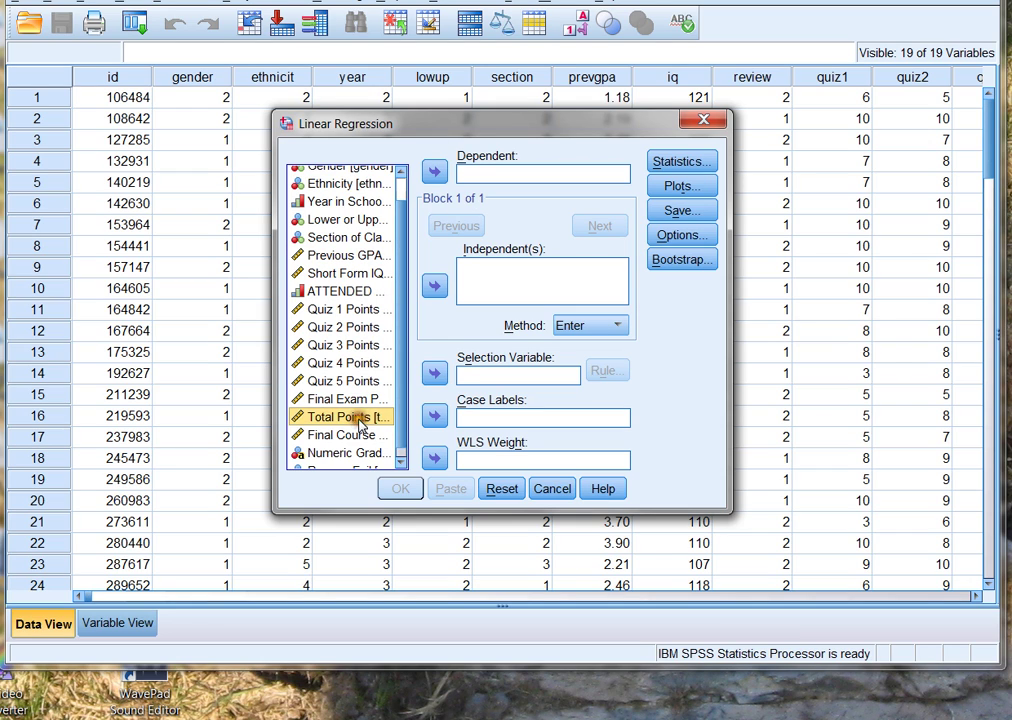
left_click(433, 174)
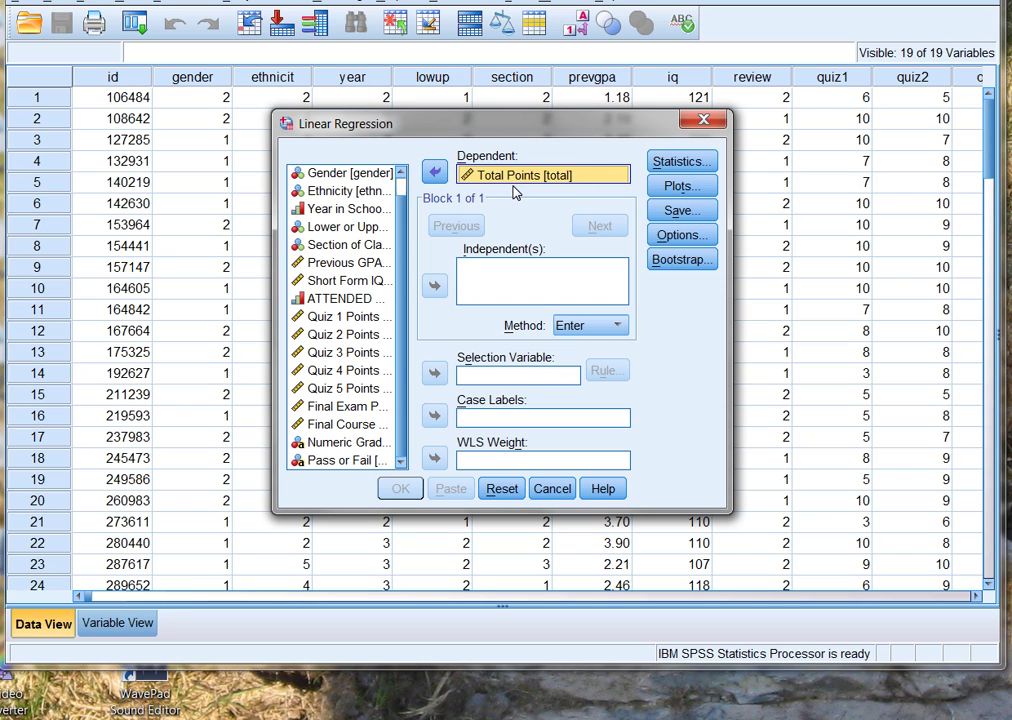
left_click(335, 409)
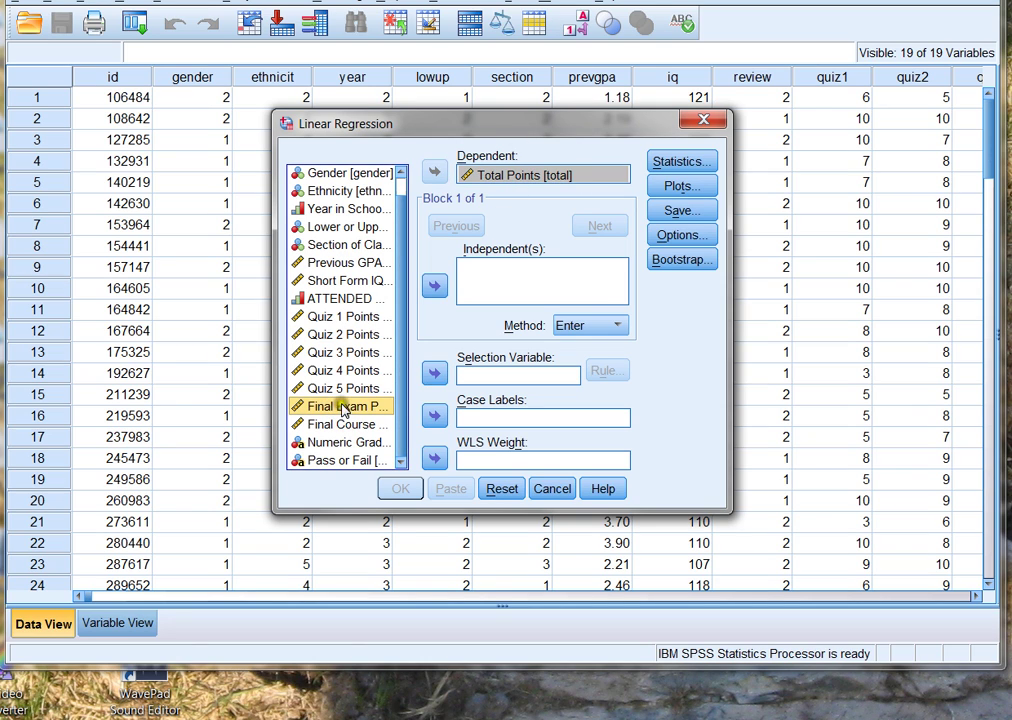
left_click(434, 286)
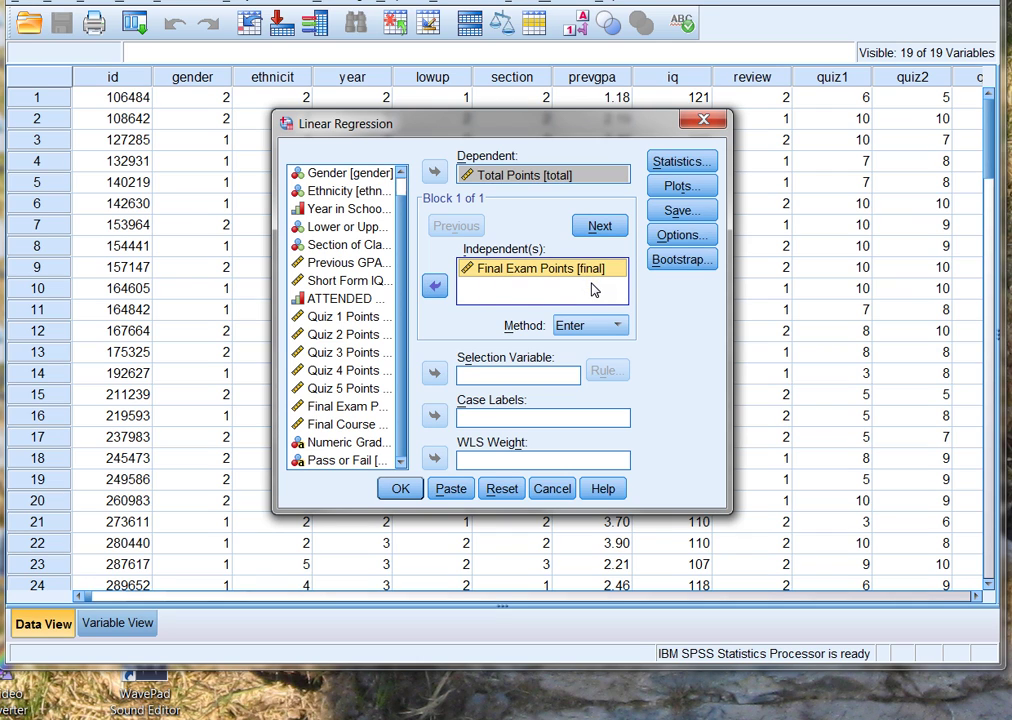
Include Descriptives in the regression statistics and run the linear regression.
left_click(685, 163)
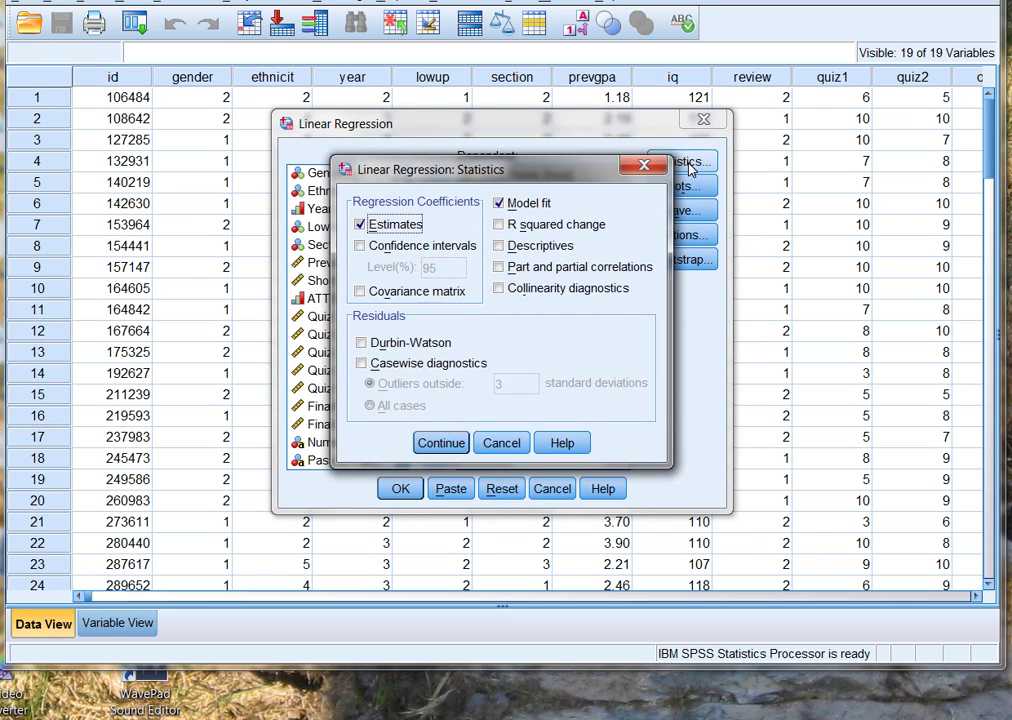
left_click(499, 246)
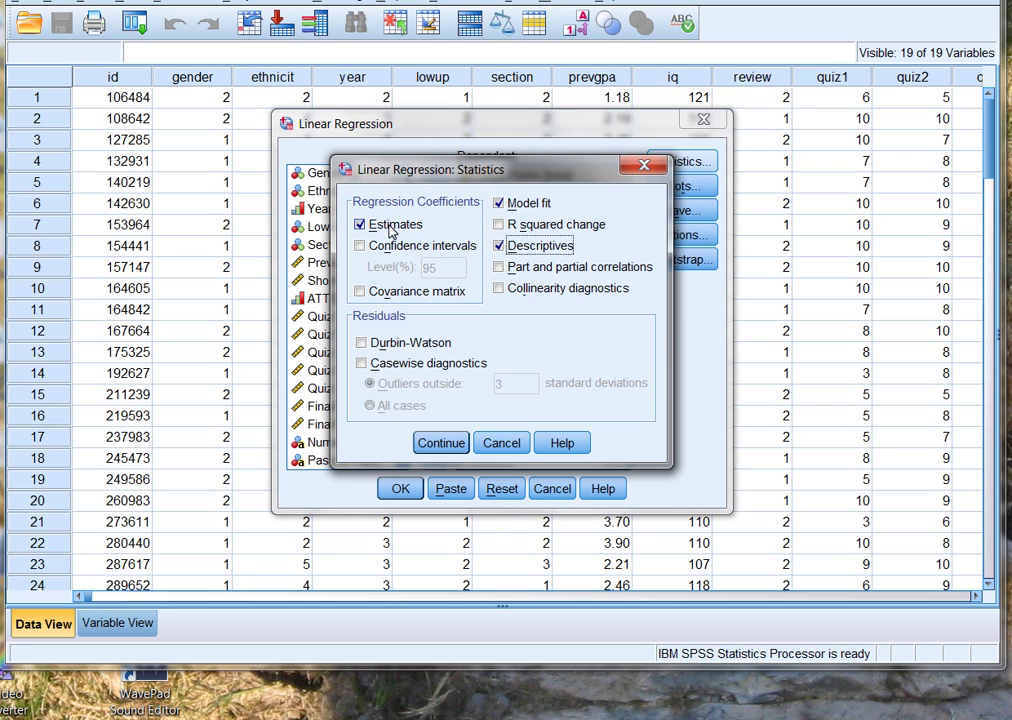
left_click(436, 445)
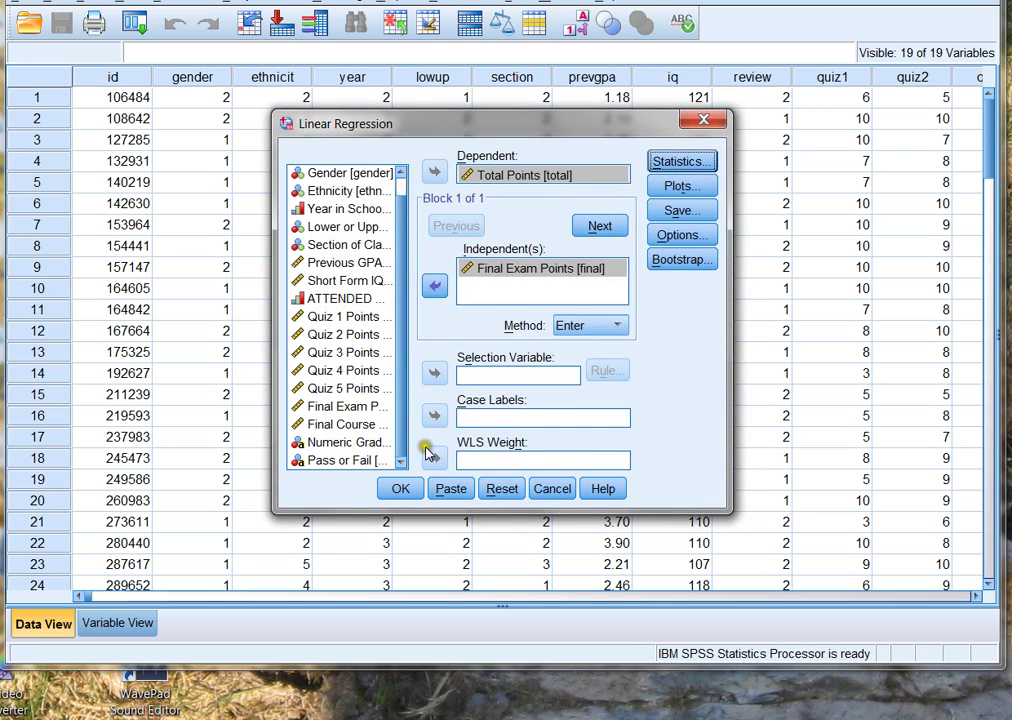
left_click(410, 489)
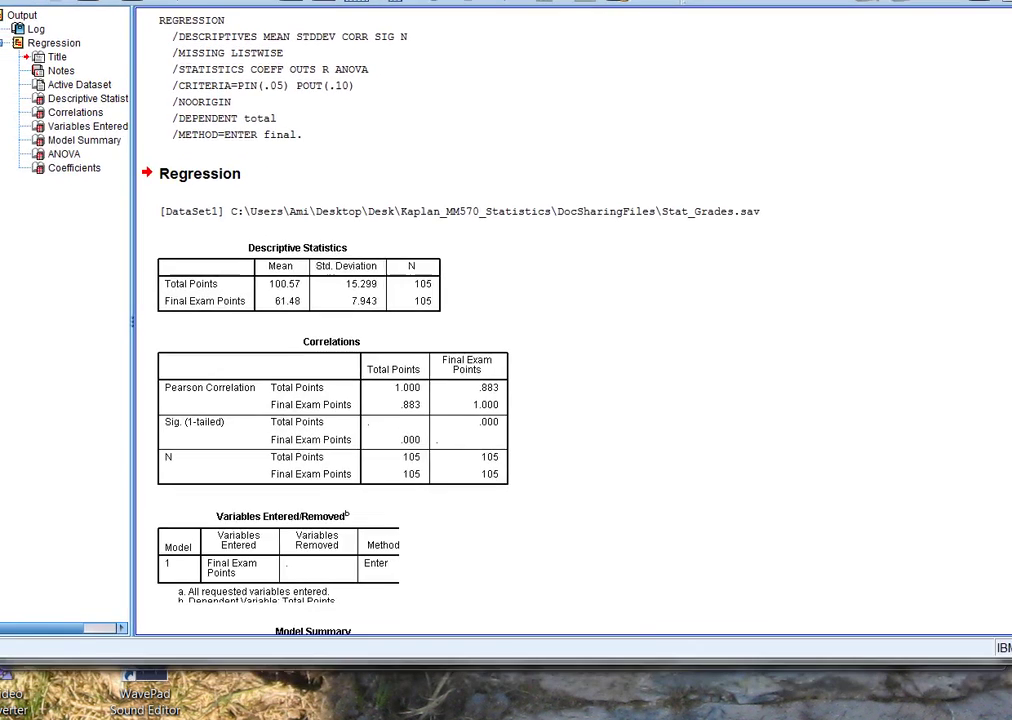
Select the Correlations and Coefficients tables (constant -3.935, slope 1.700), then return to the slide.
left_click(375, 379)
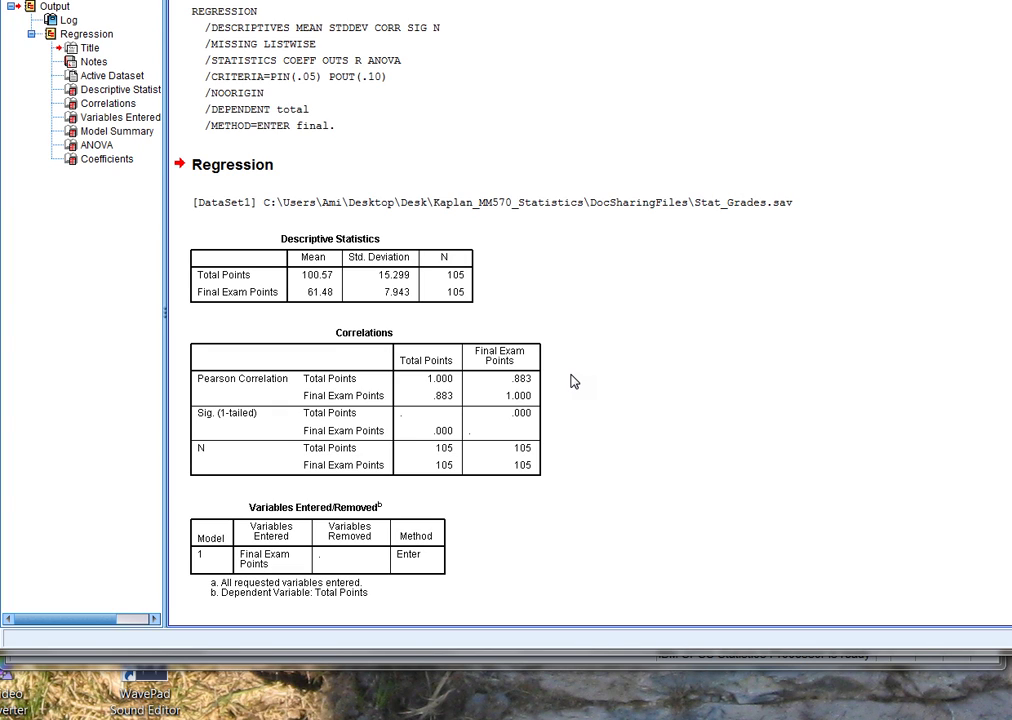
scroll(626, 402, "down", 8)
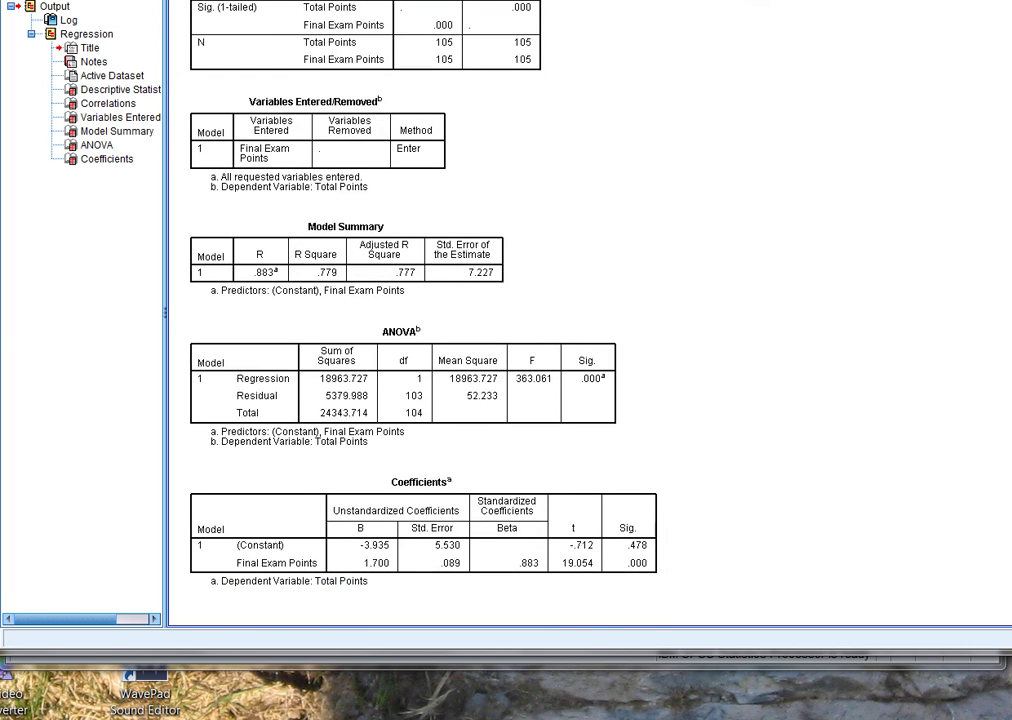
left_click(448, 464)
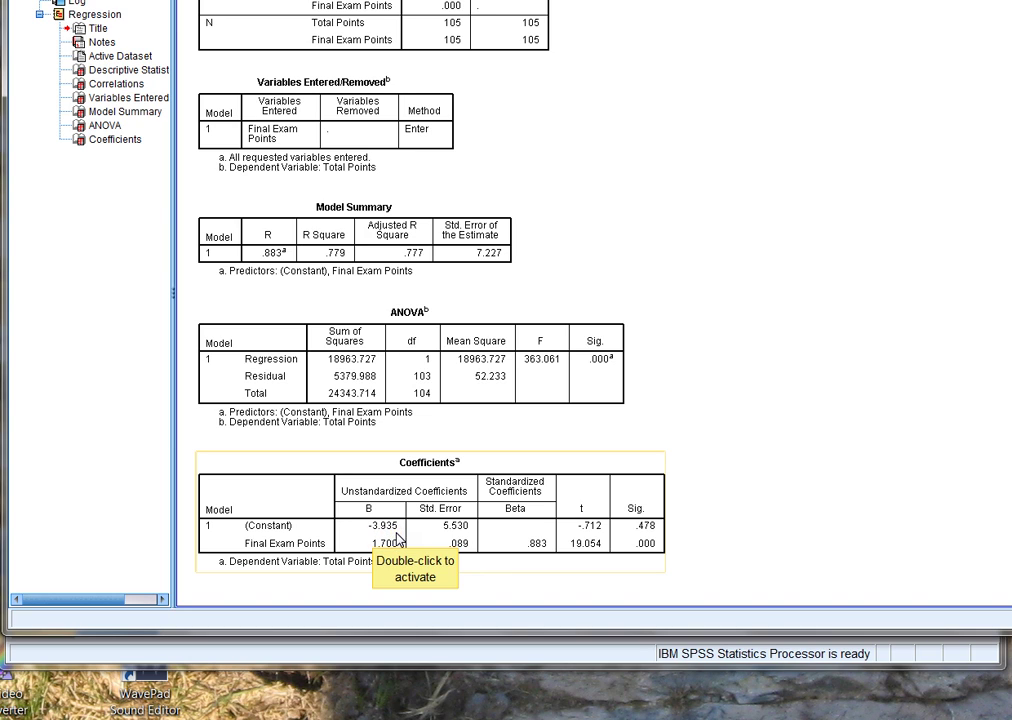
left_click(338, 580)
left_click(300, 568)
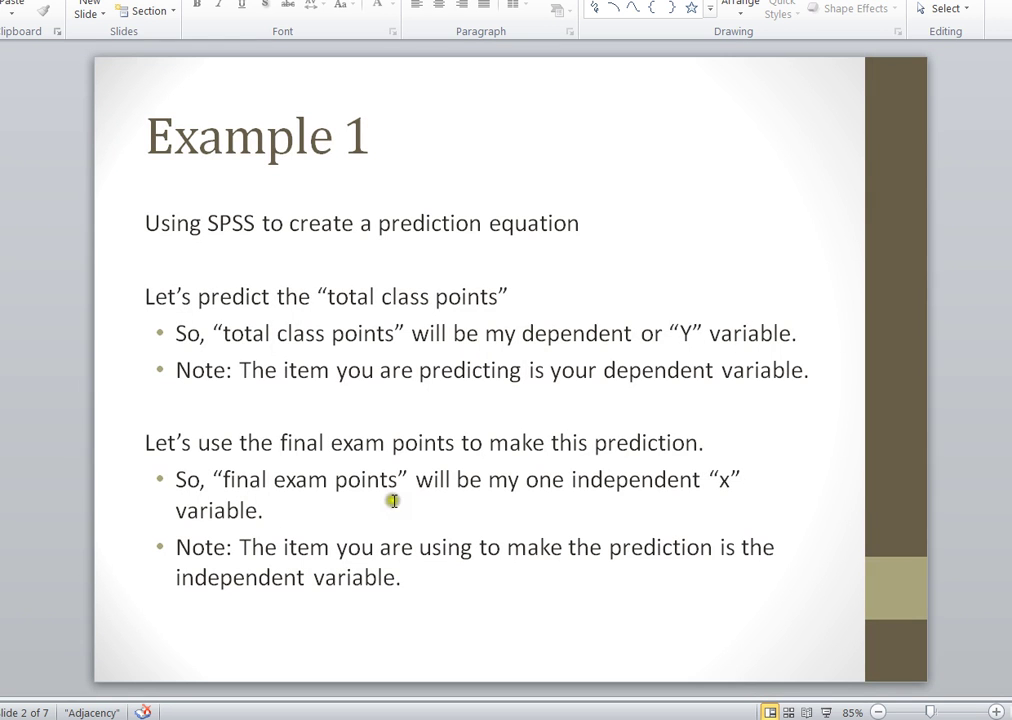
left_click(409, 476)
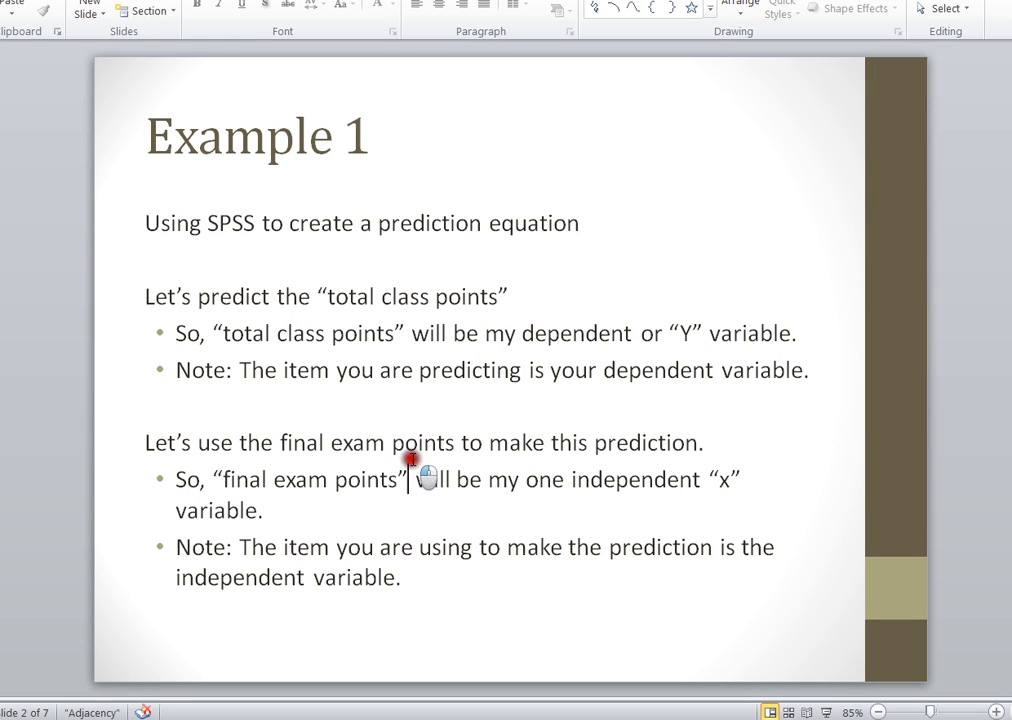
Advance to slide 3, SPSS Results Coefficients, showing the equation y = 1.70x – 3.935.
scroll(415, 468, "down", 1)
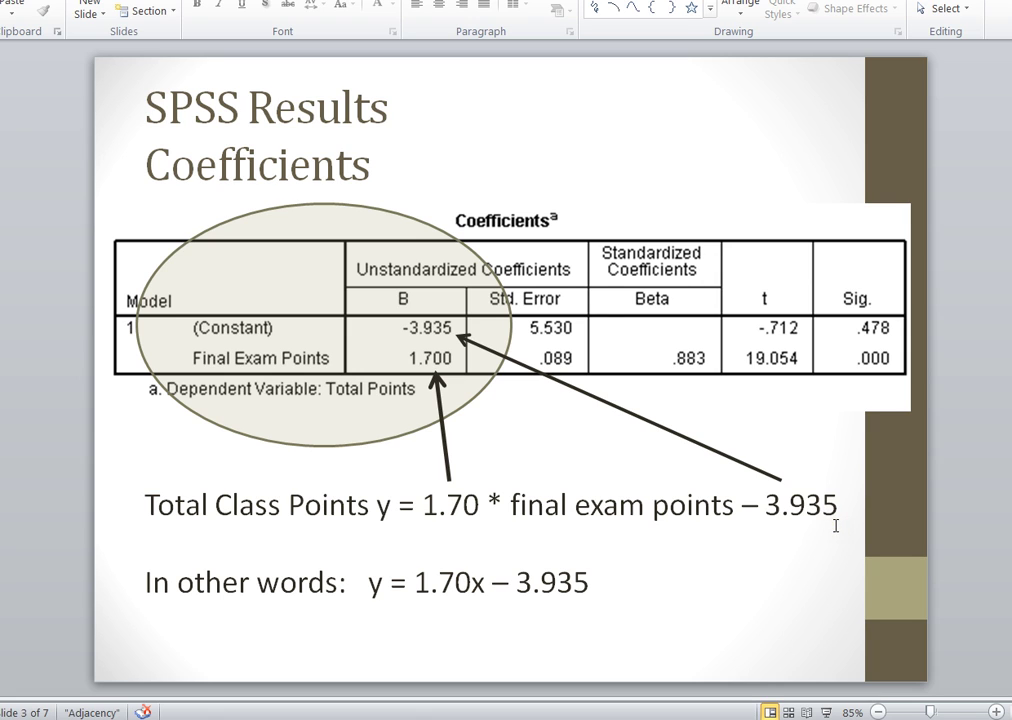
Highlight the equation y = 1.70x – 3.935, then advance to the Using my Equation to Predict slide.
left_click_drag(352, 583, 596, 592)
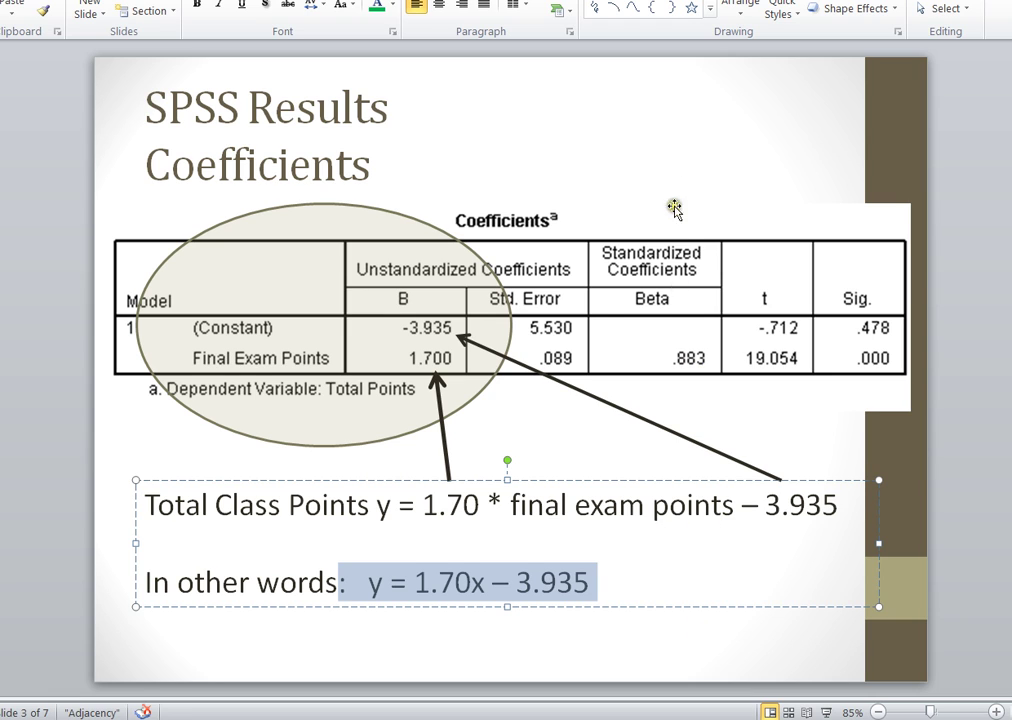
left_click(705, 176)
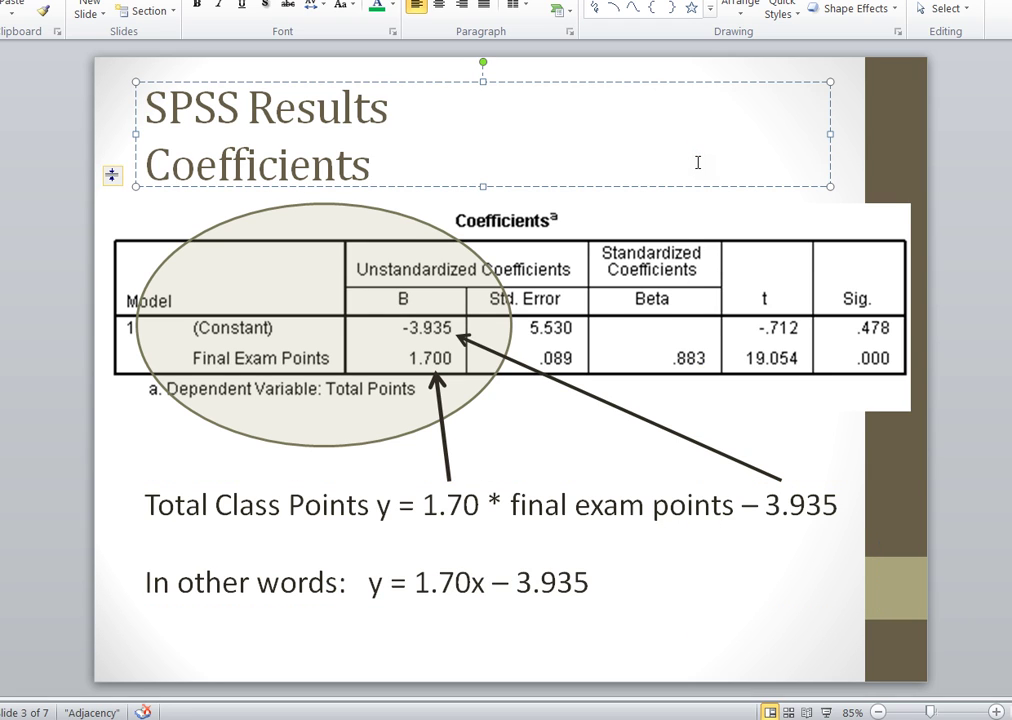
key("Page_Down")
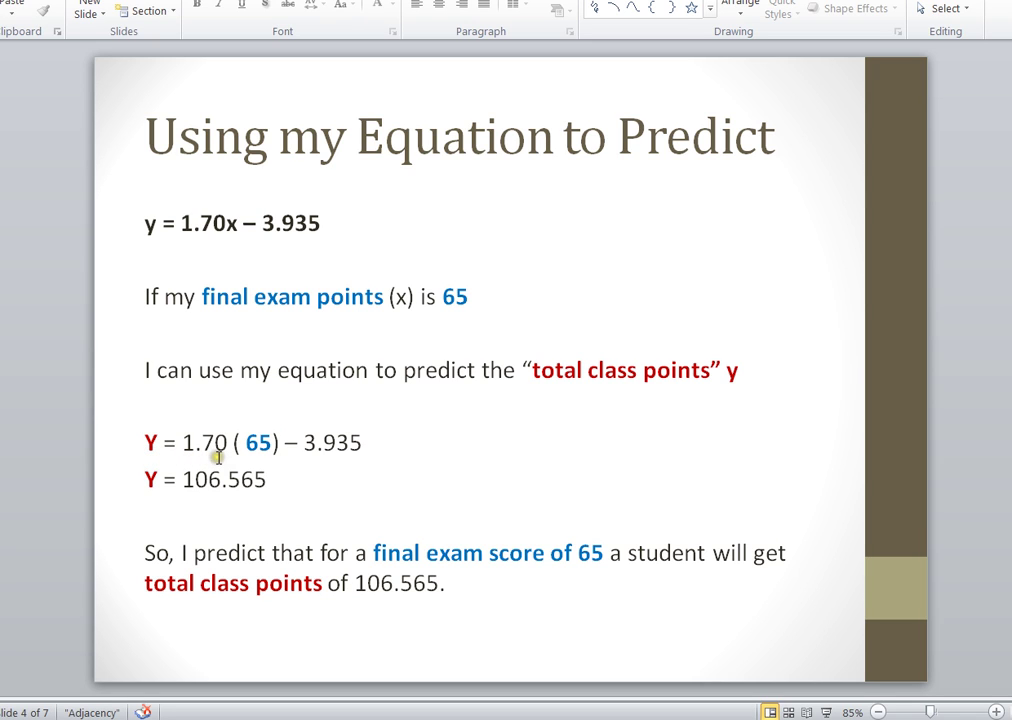
Point out the predicted total of 106.565 and its calculation, then advance to slide 5, Example 2.
left_click(271, 466)
left_click(297, 460)
left_click(654, 394)
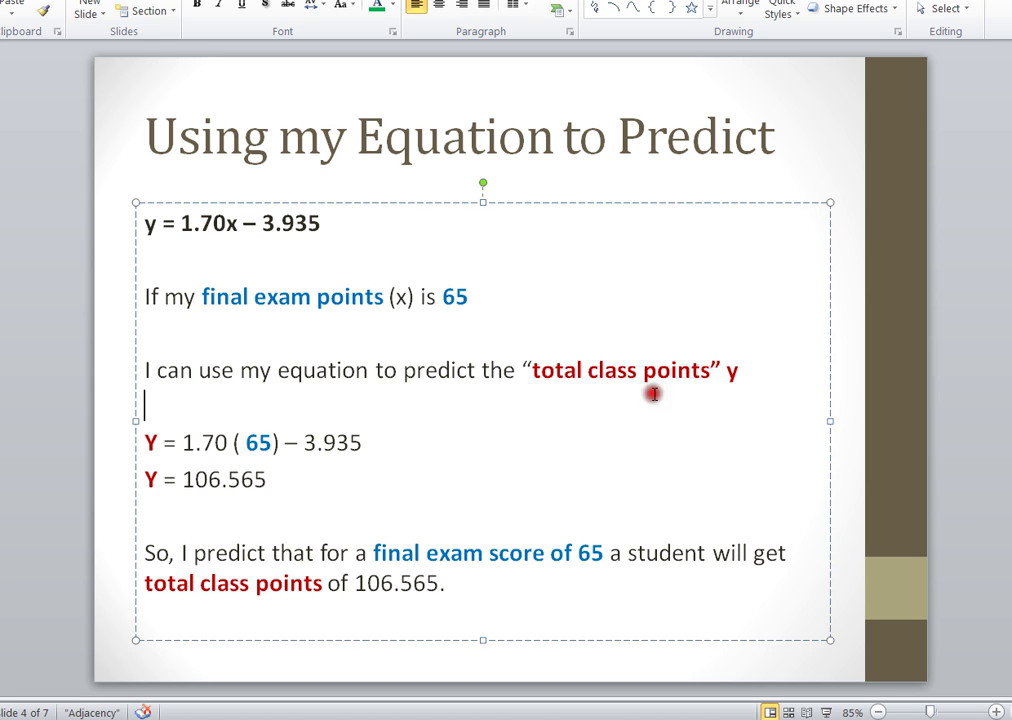
scroll(654, 394, "down", 1)
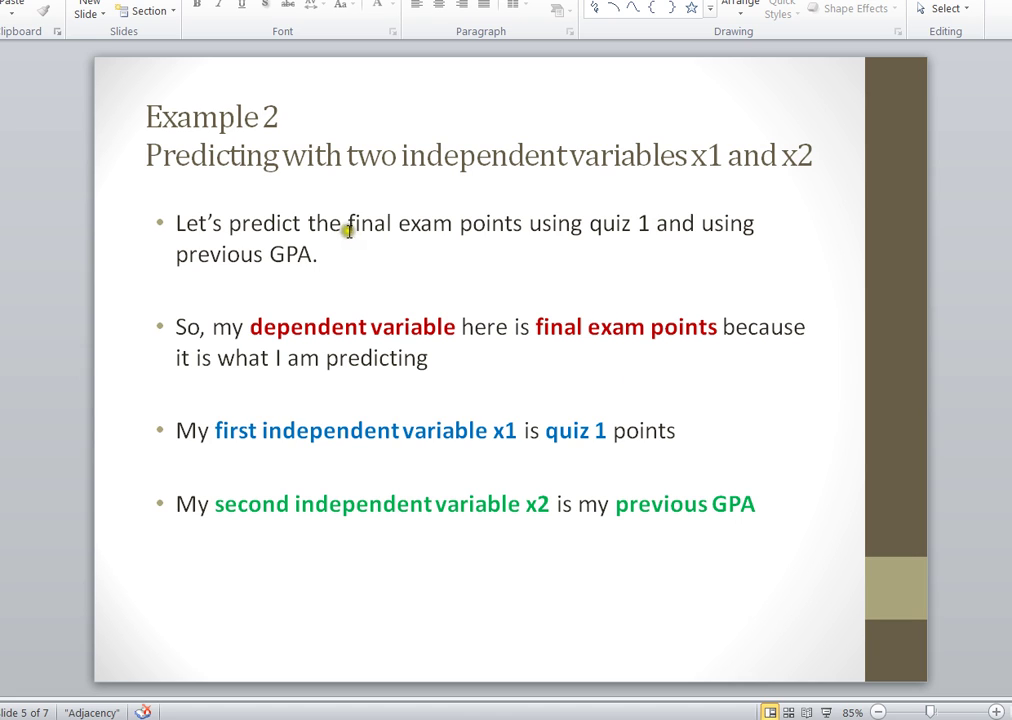
Highlight final exam points, the two independent variables and the dependent variable, then switch to Stat_Grades.sav.
left_click_drag(349, 223, 515, 228)
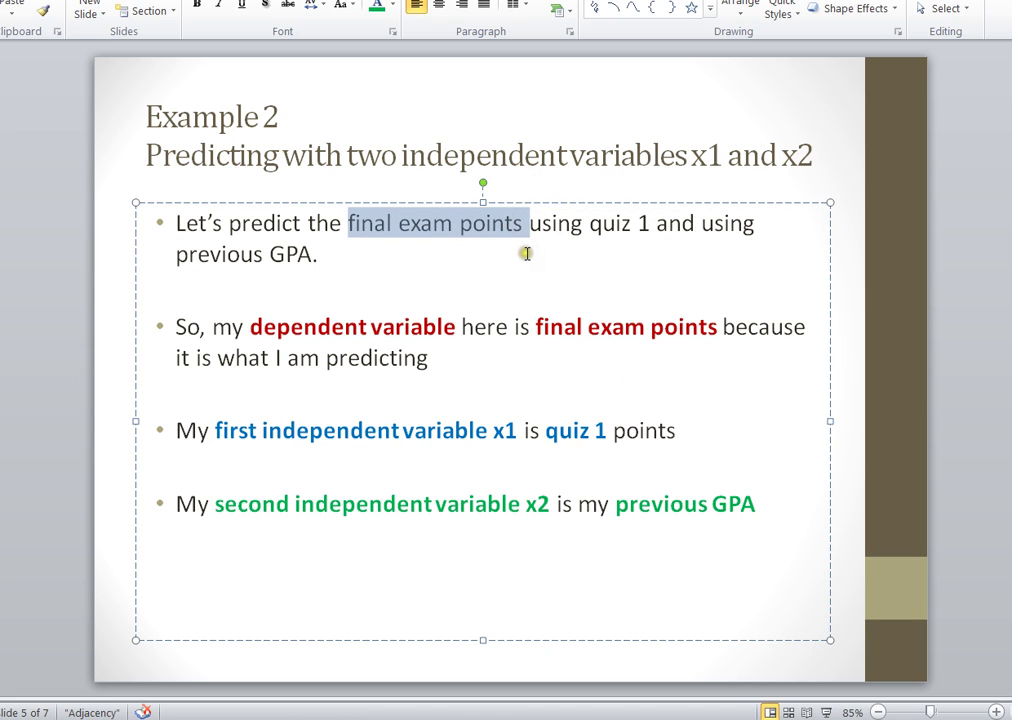
left_click_drag(345, 156, 795, 174)
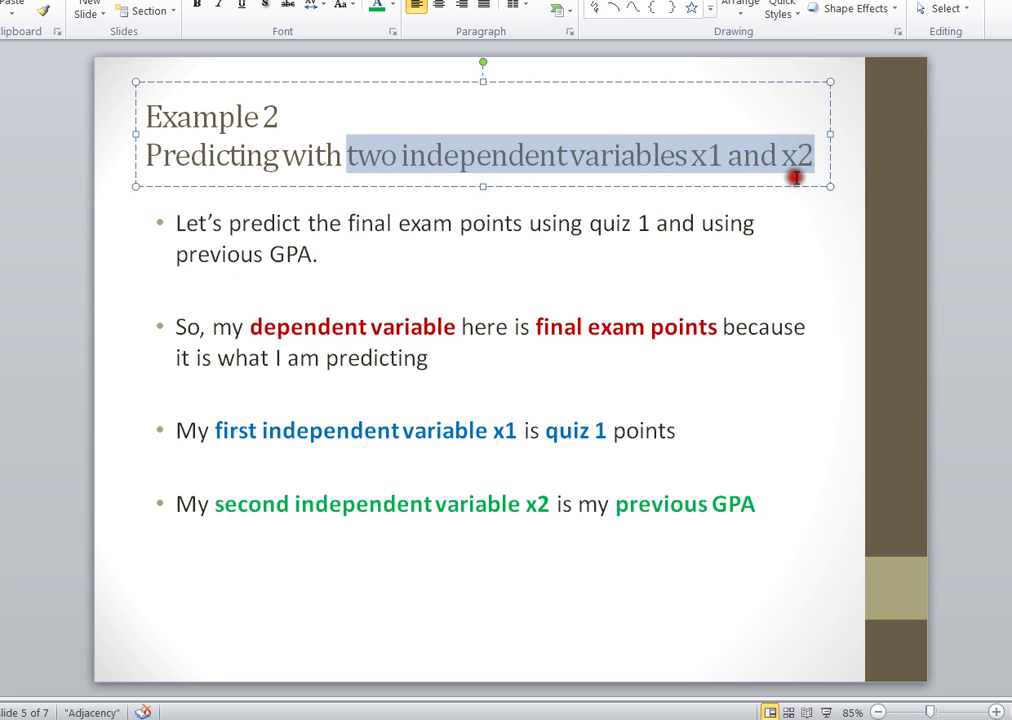
left_click(802, 243)
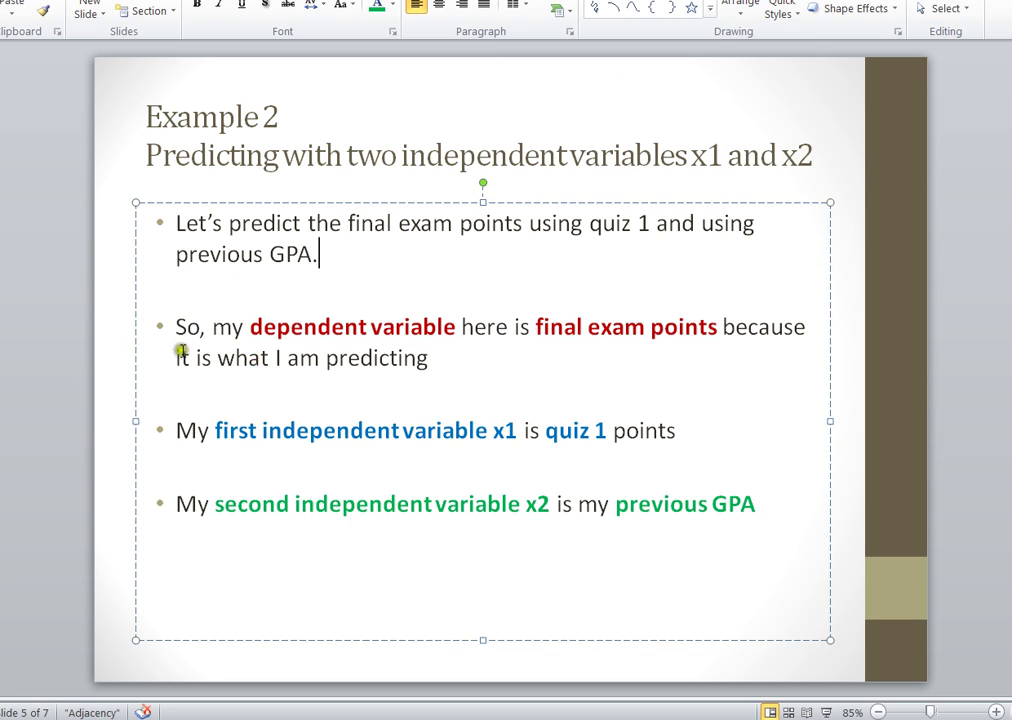
left_click_drag(247, 330, 441, 325)
left_click_drag(537, 328, 712, 330)
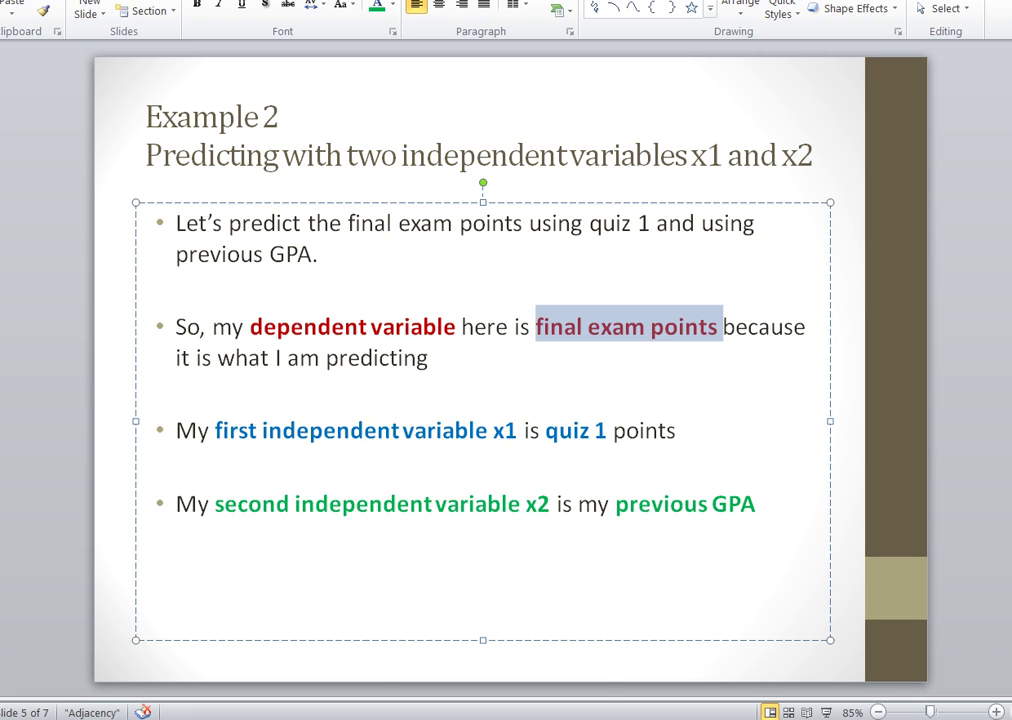
mouse_move(360, 718)
left_click(290, 622)
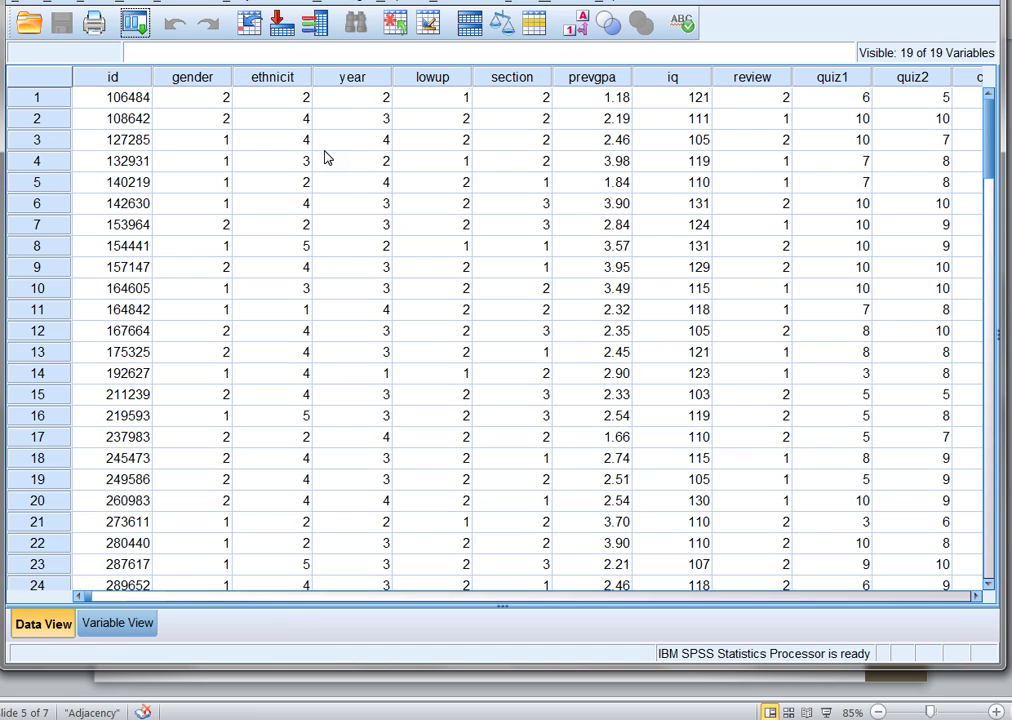
Reopen Linear Regression, remove Total Points and Final Exam Points from its fields, then return to PowerPoint.
left_click(242, 5)
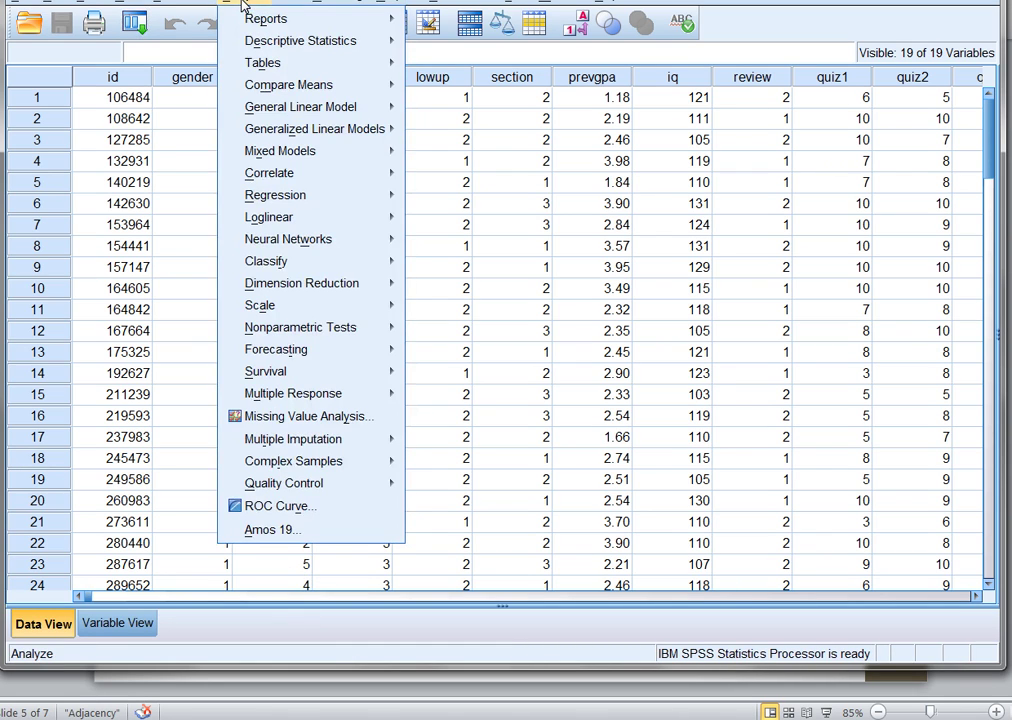
mouse_move(322, 199)
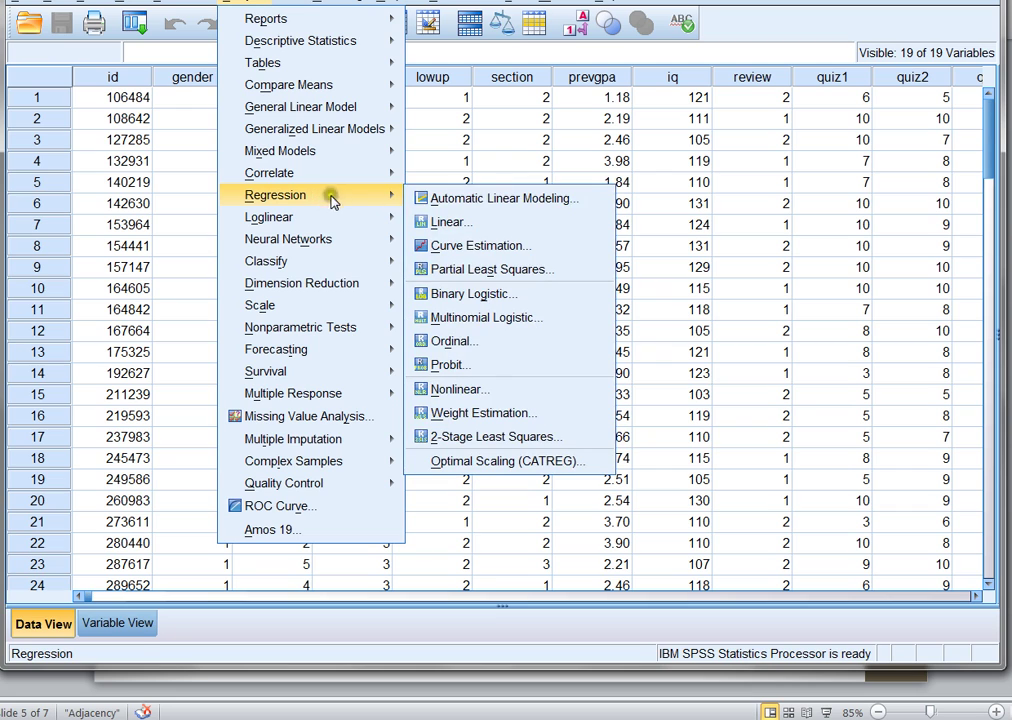
left_click(450, 221)
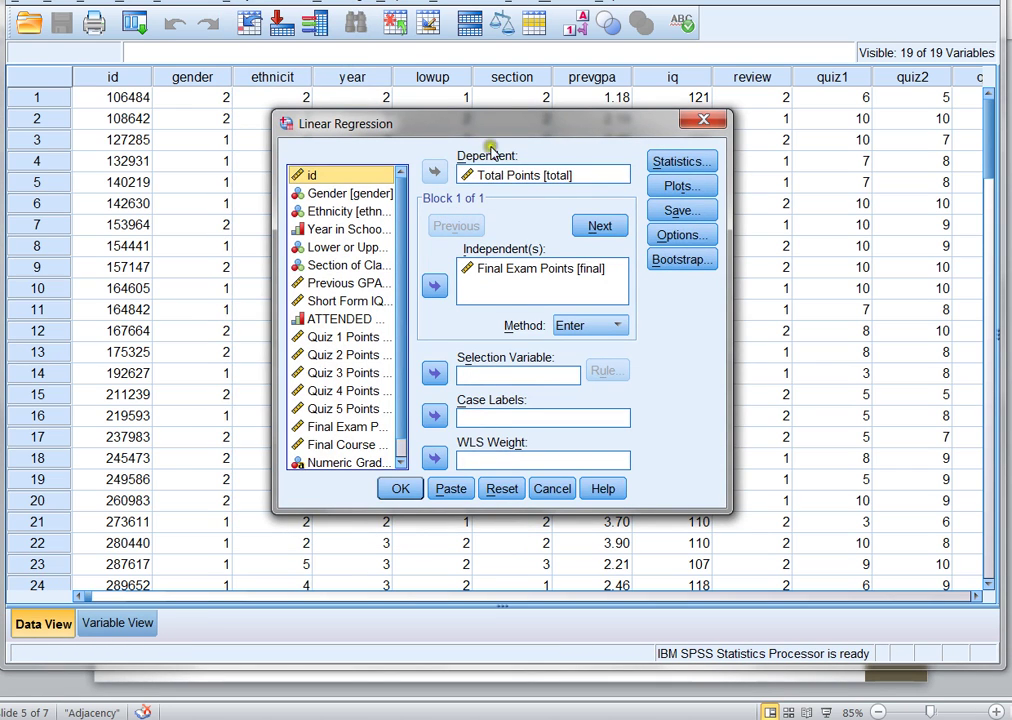
left_click(545, 175)
left_click(434, 172)
left_click(515, 268)
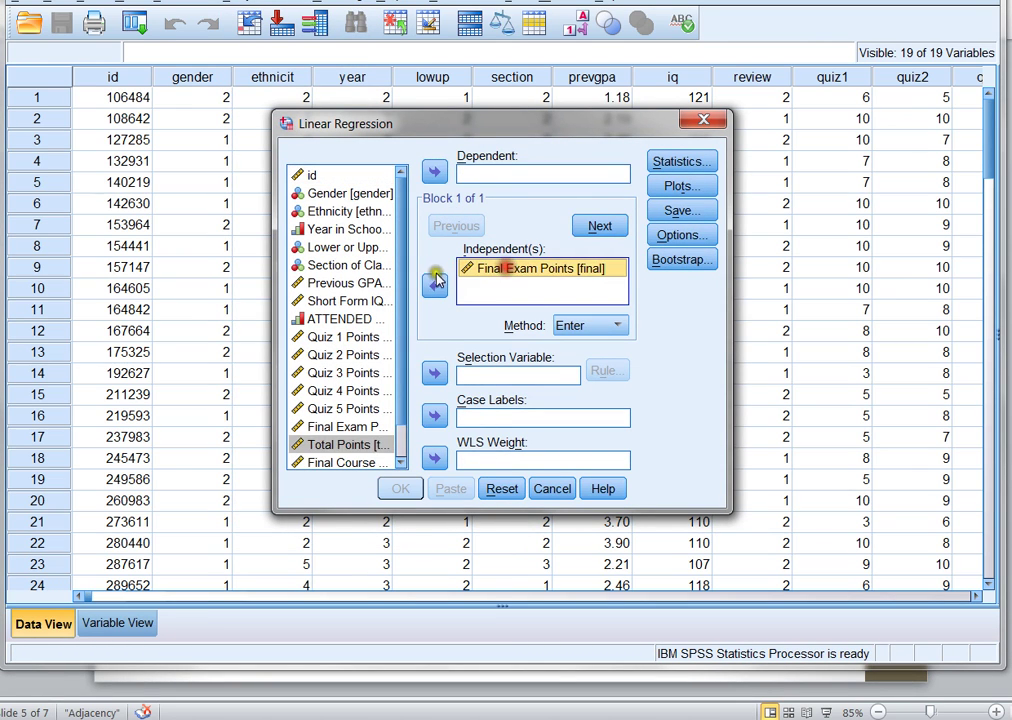
left_click(436, 284)
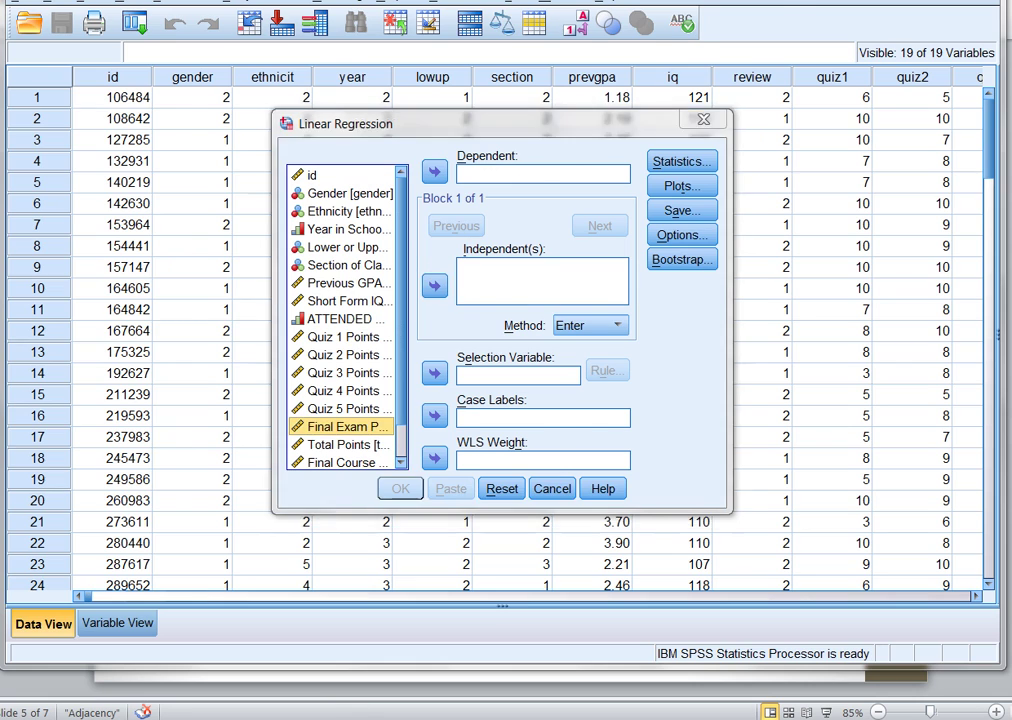
key("alt+Tab")
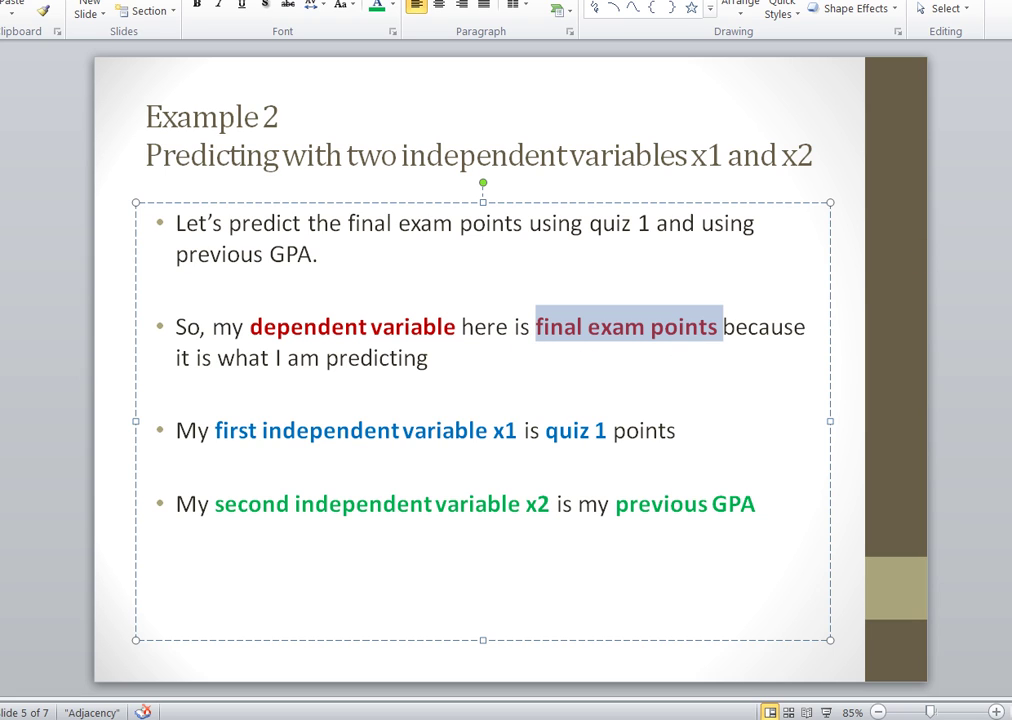
Set Final Exam Points as the dependent variable and highlight quiz 1 and previous GPA on the Example 2 slide.
left_click(294, 643)
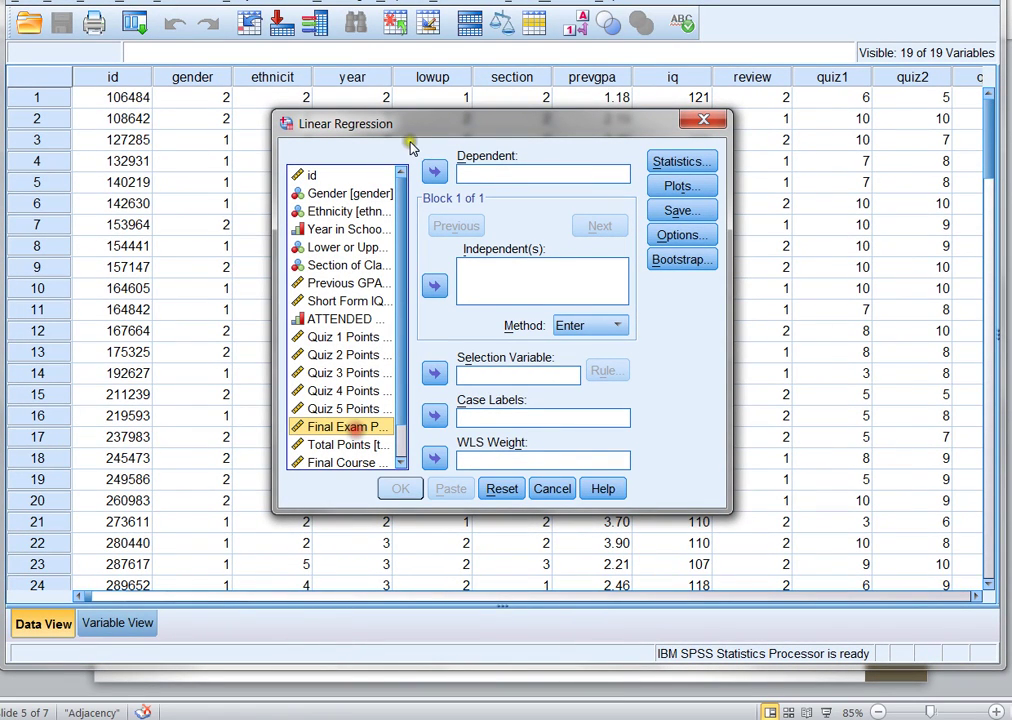
left_click(435, 171)
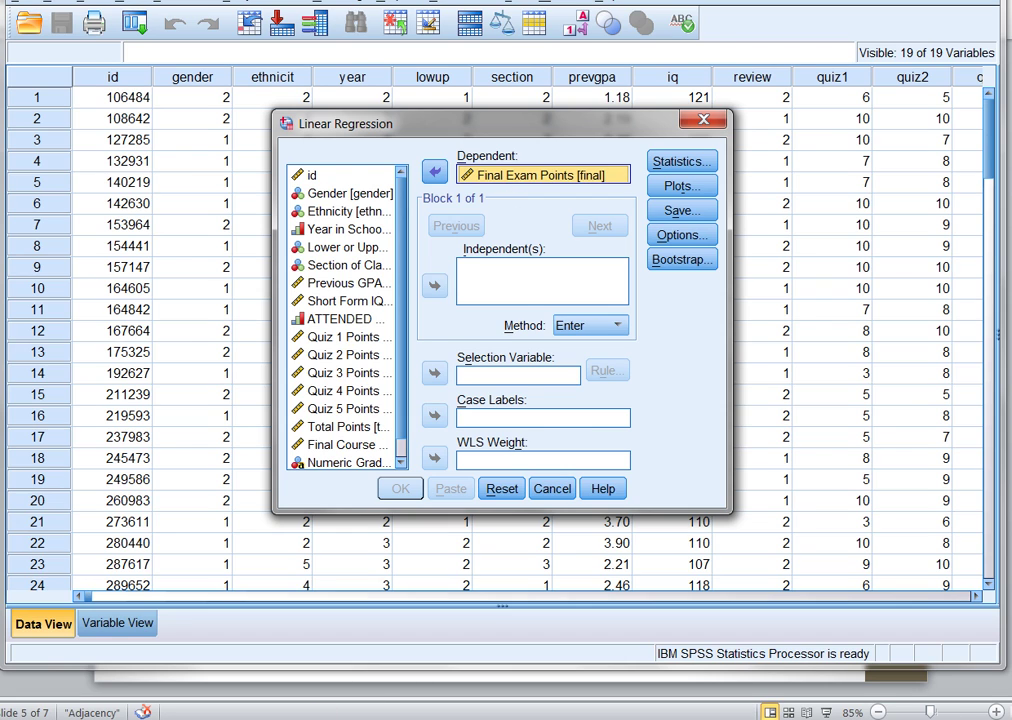
key("alt+Tab")
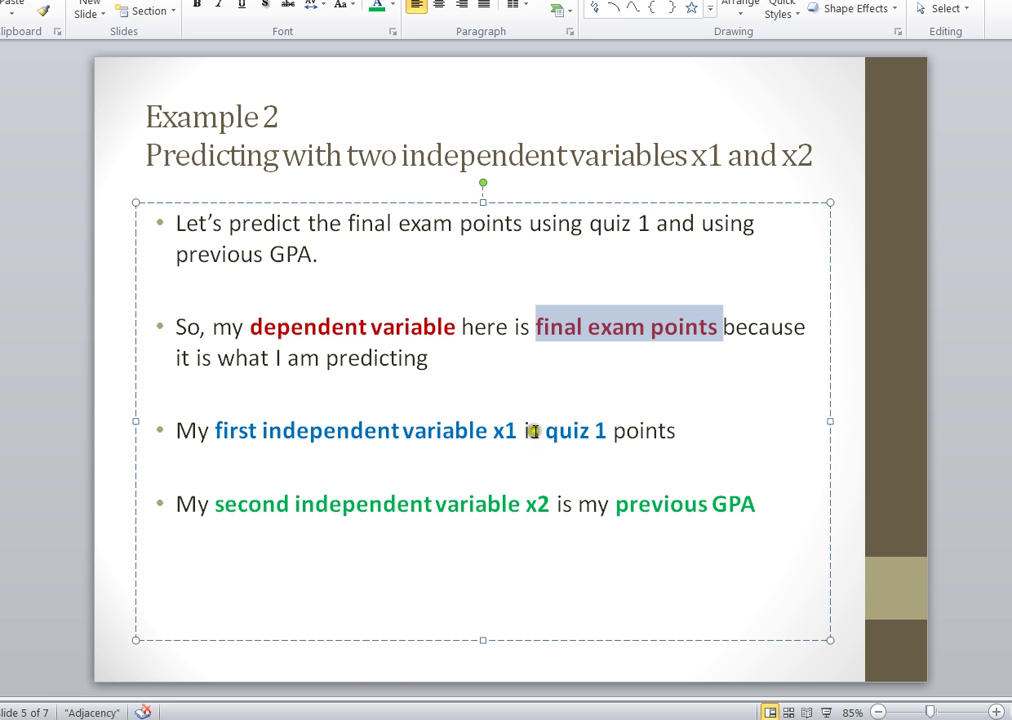
left_click_drag(541, 429, 610, 429)
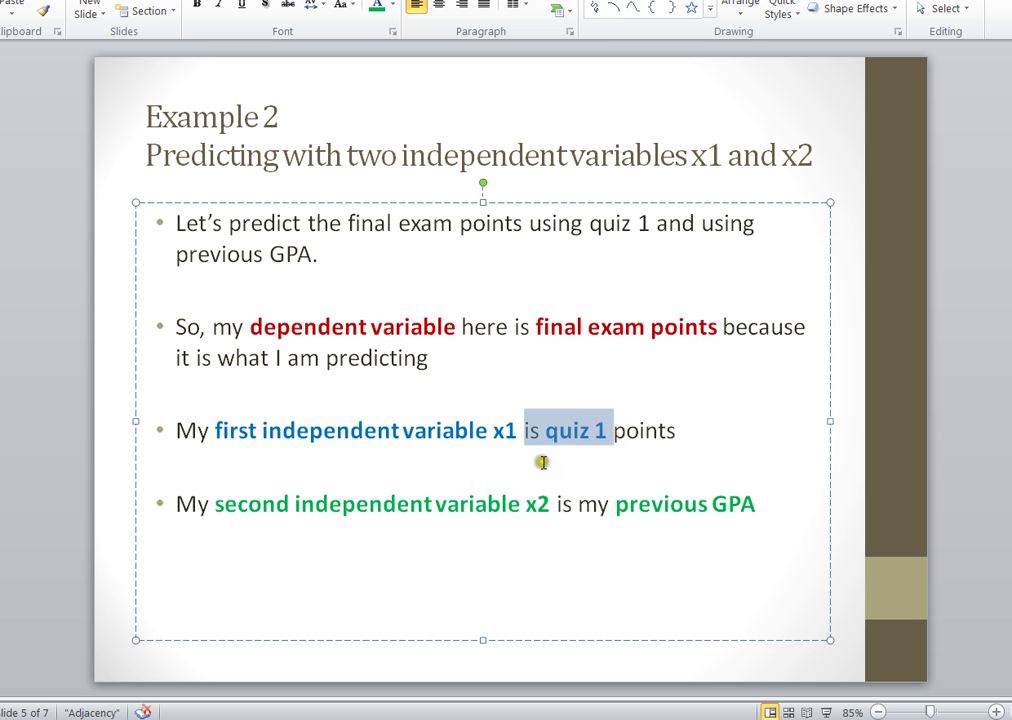
left_click_drag(614, 504, 773, 508)
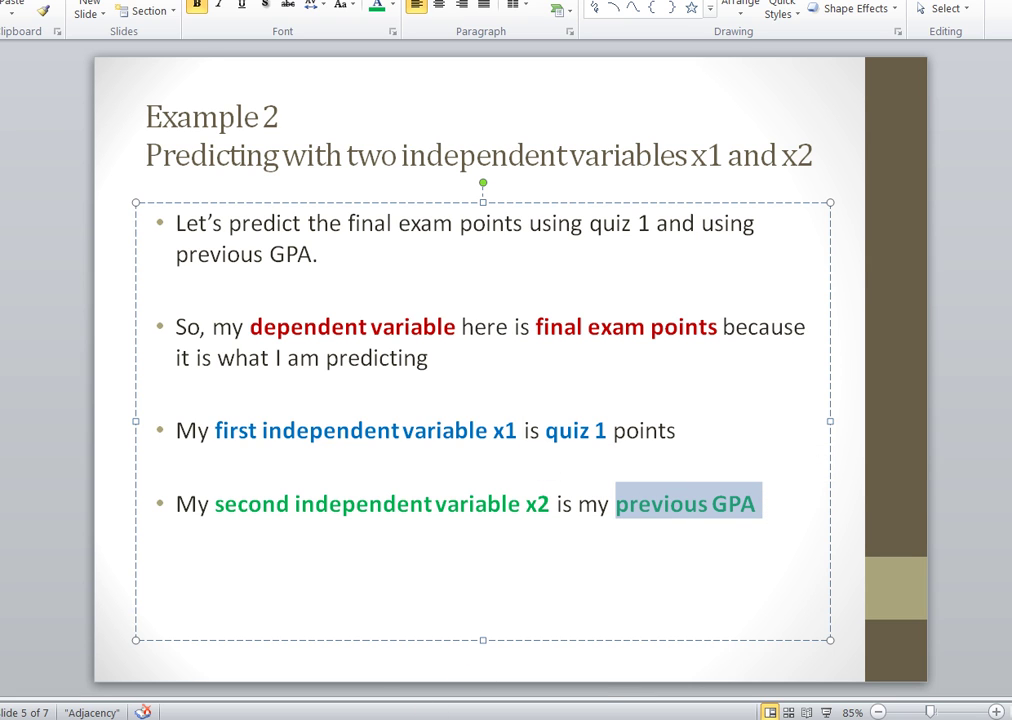
Add Quiz 1 Points and Previous GPA as predictors, include Descriptives, and run the regression.
left_click(271, 666)
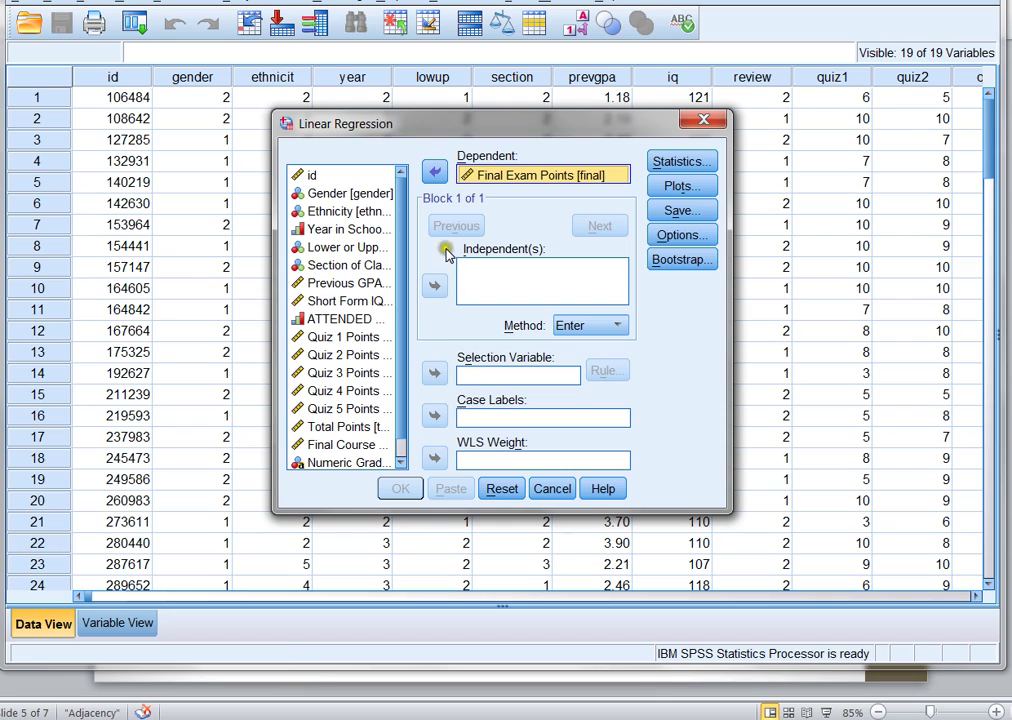
left_click(364, 336)
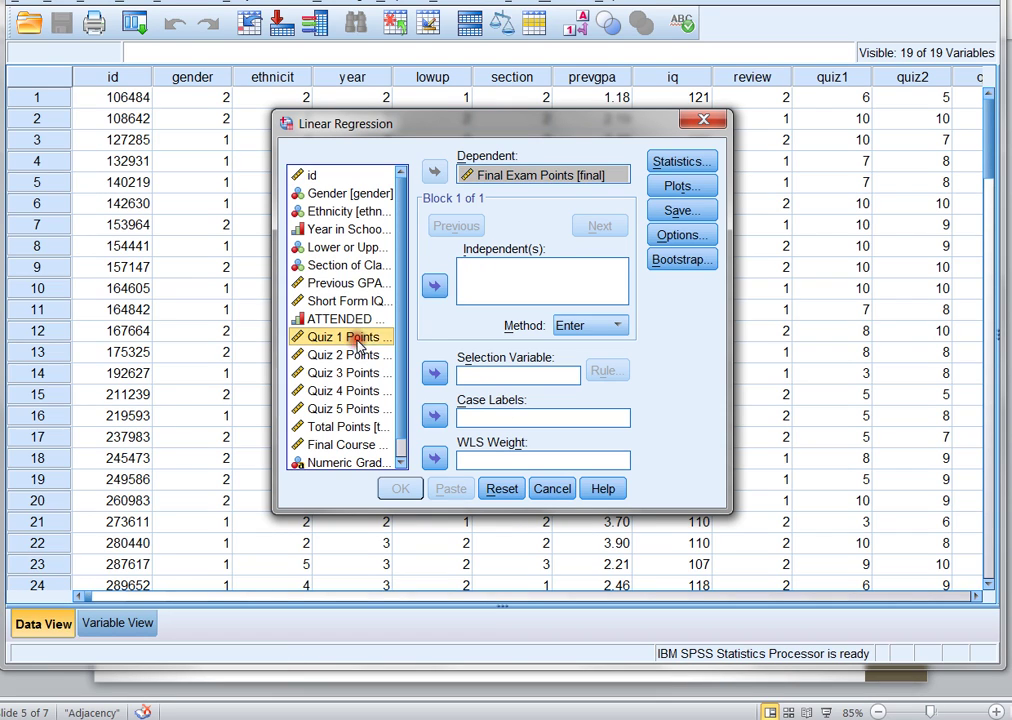
left_click(435, 287)
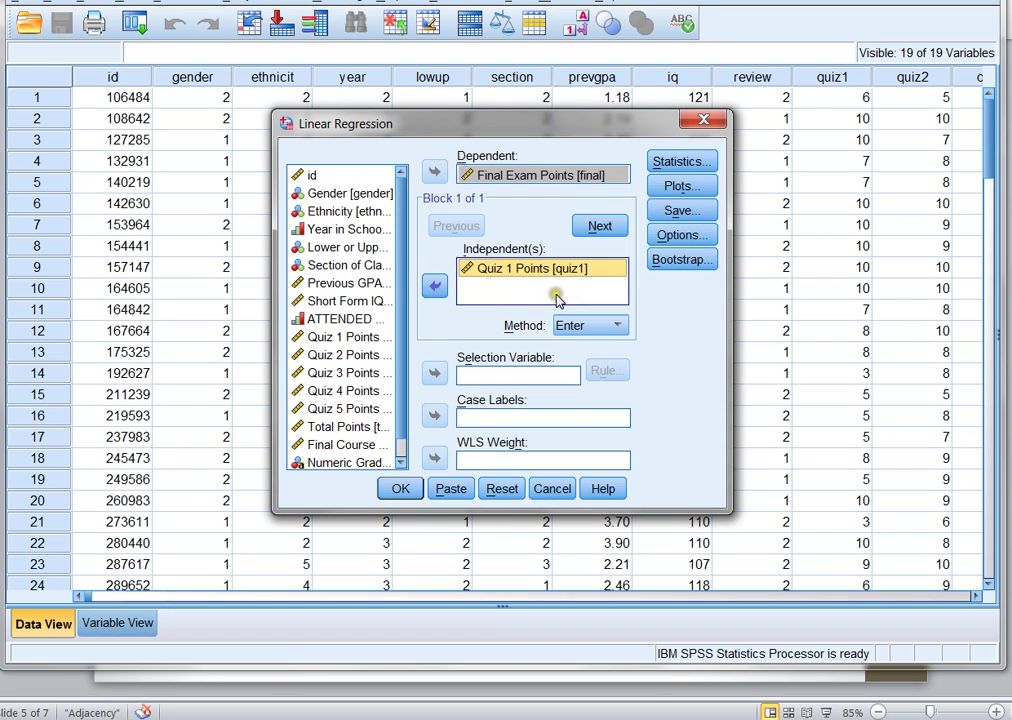
left_click(347, 284)
left_click(435, 287)
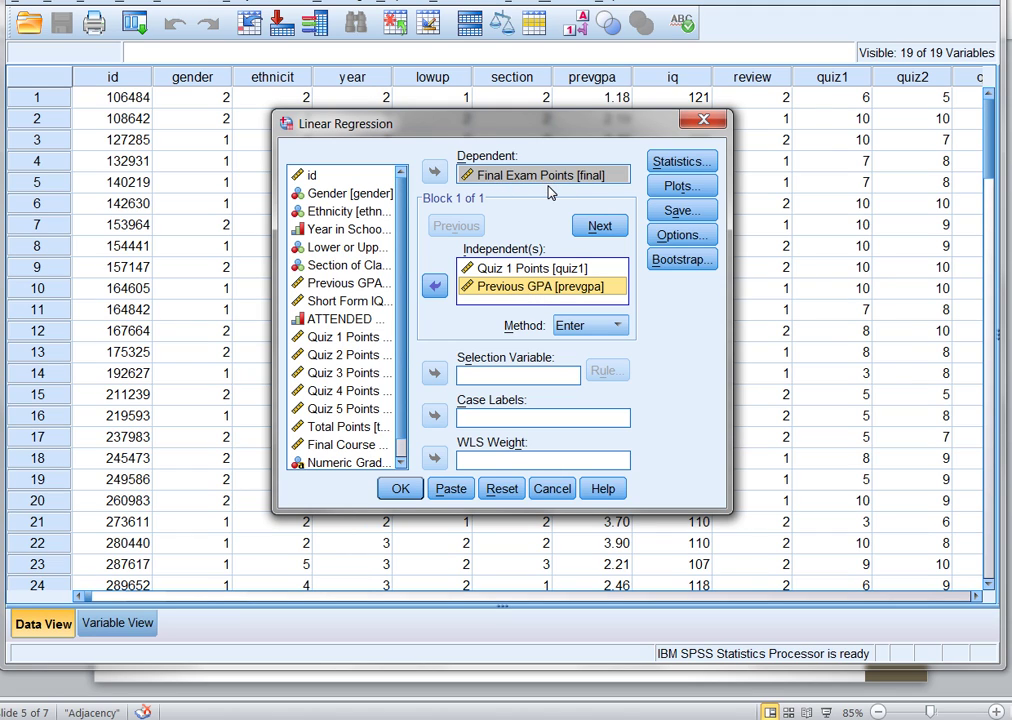
left_click(681, 162)
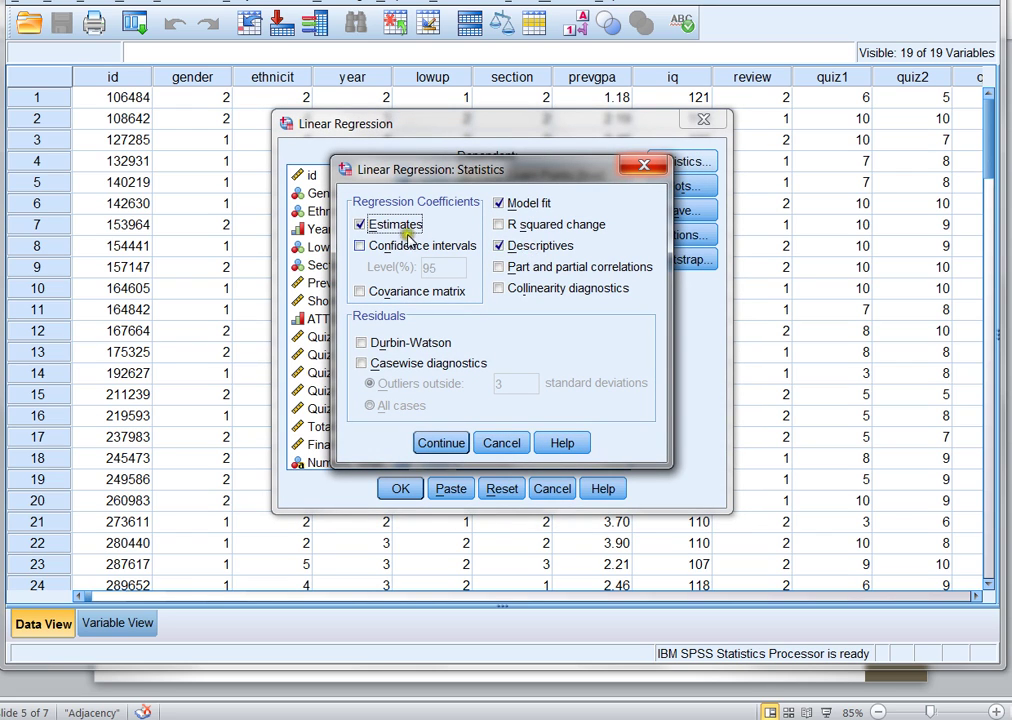
left_click(441, 443)
left_click(401, 488)
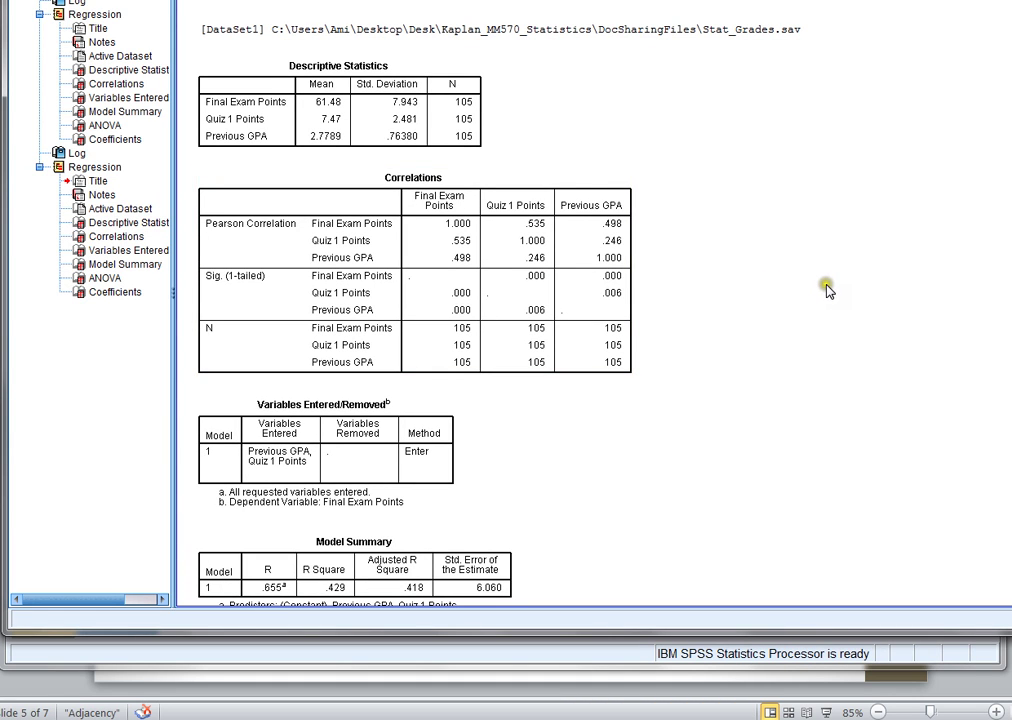
Review the Correlations table (.498 with Previous GPA) and Coefficients table, then show slide 6, 'SPSS Results'.
left_click(423, 230)
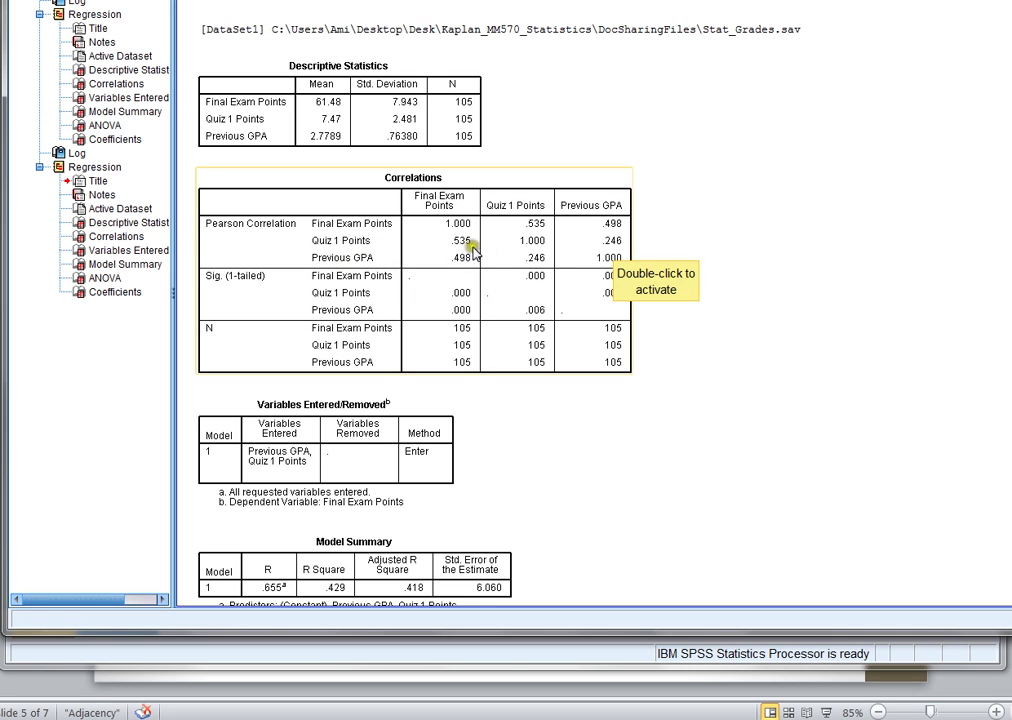
left_click(441, 257)
left_click(725, 328)
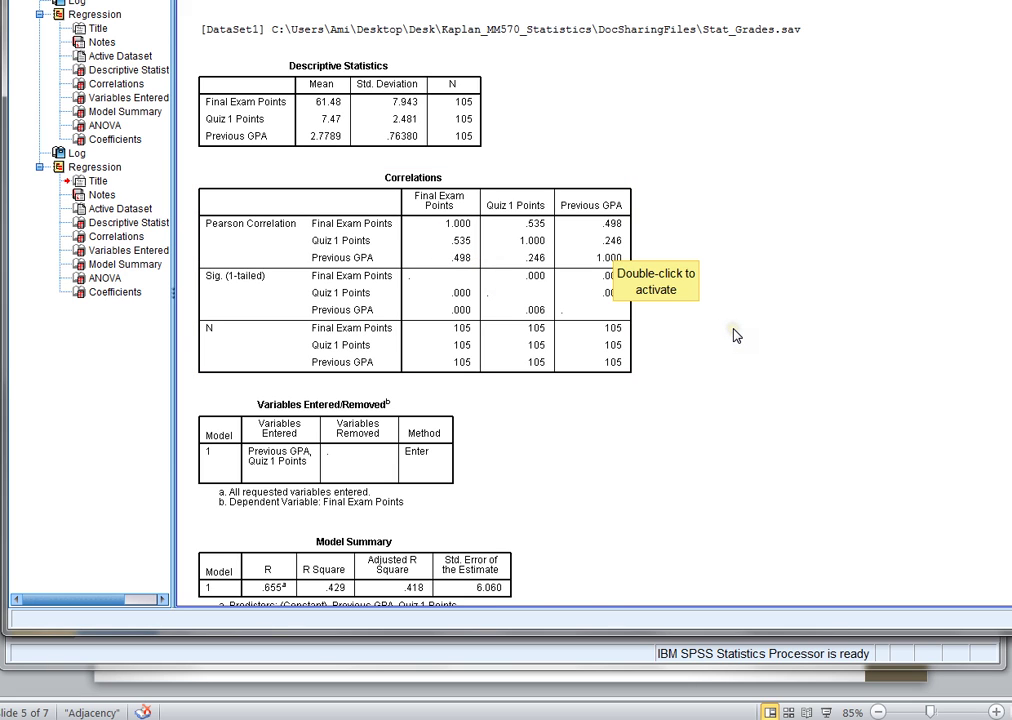
scroll(727, 330, "down", 5)
scroll(736, 336, "down", 3)
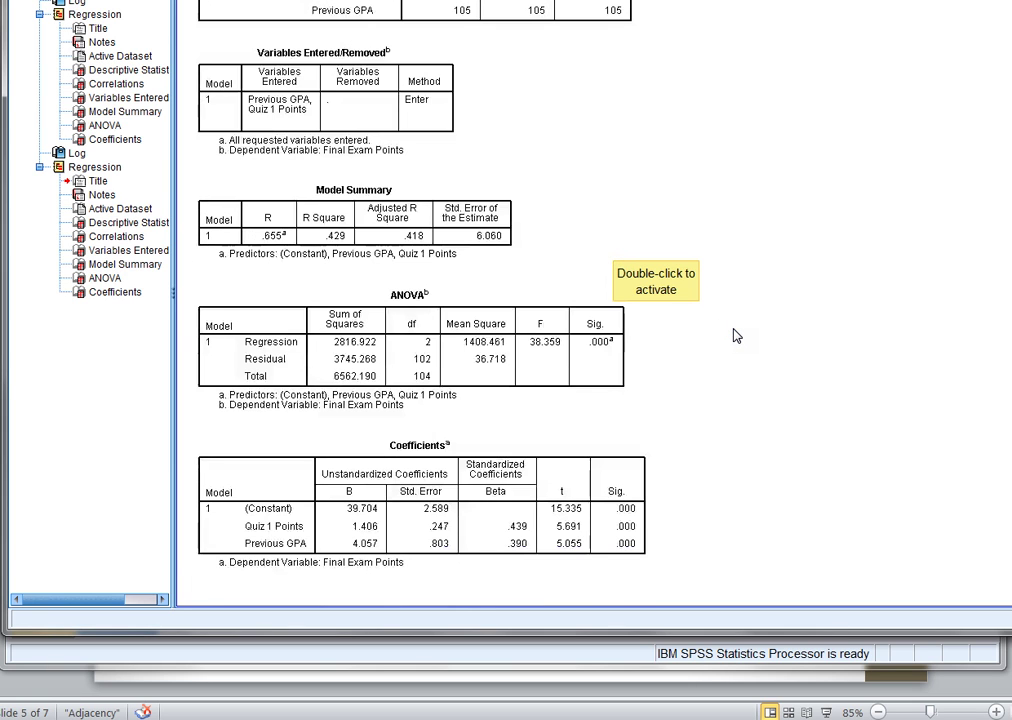
left_click(409, 445)
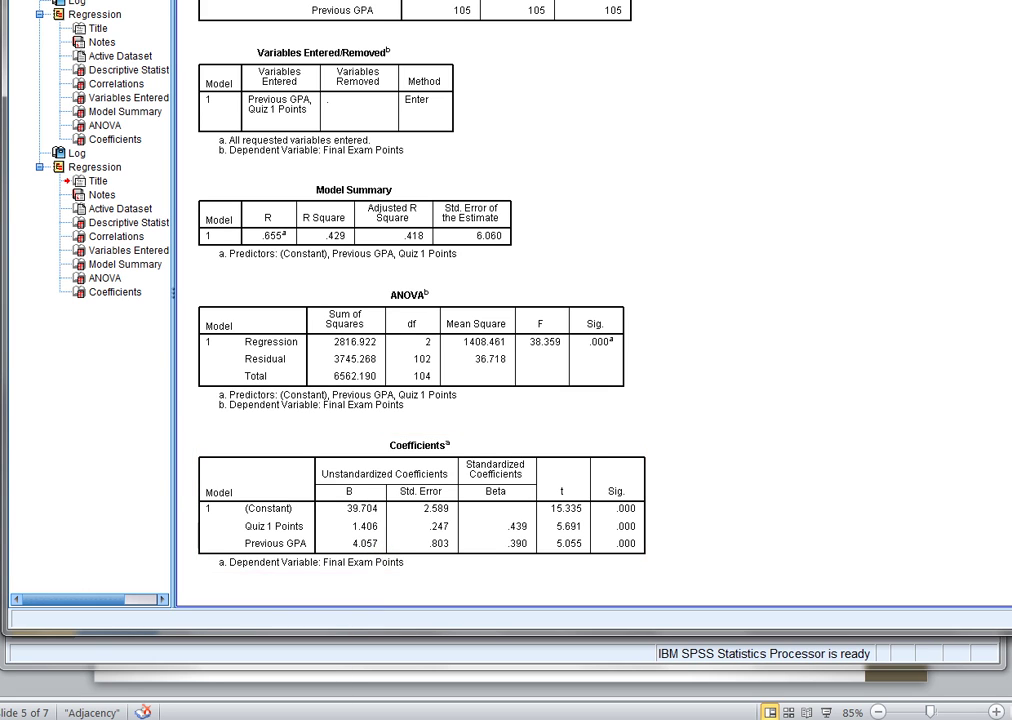
left_click(339, 678)
scroll(367, 520, "down", 1)
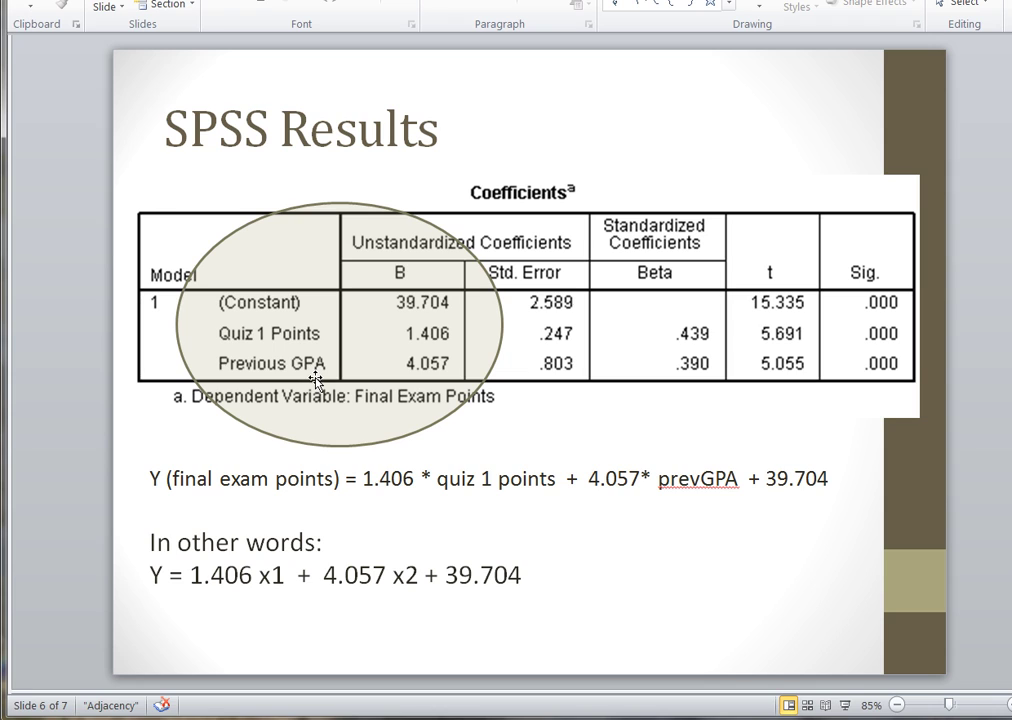
left_click_drag(153, 478, 340, 482)
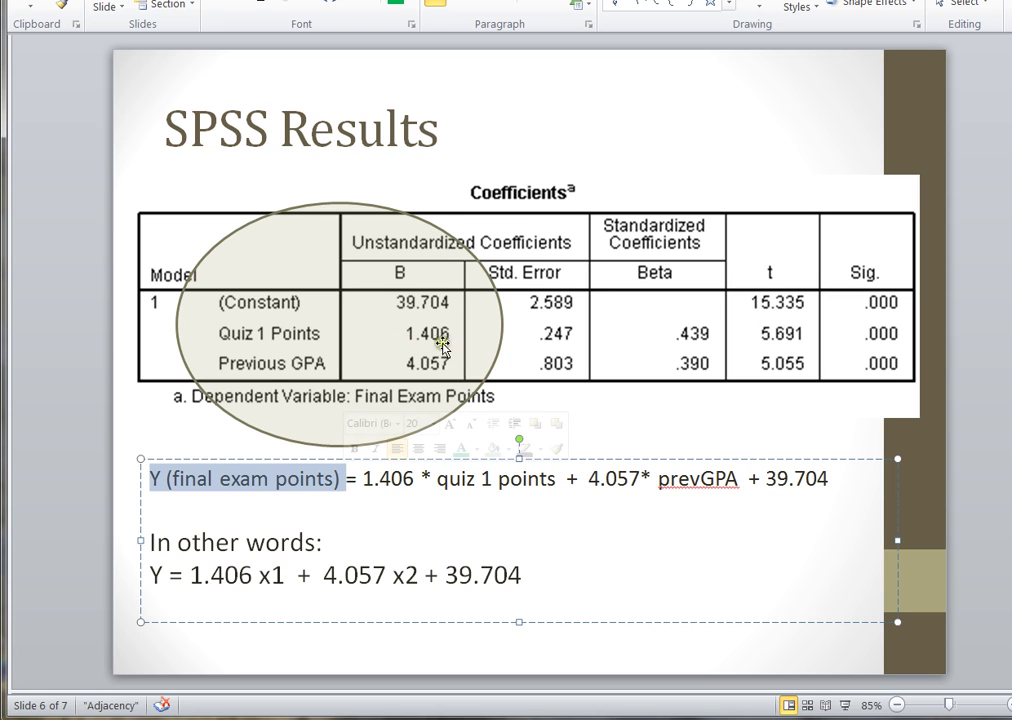
left_click_drag(358, 479, 533, 480)
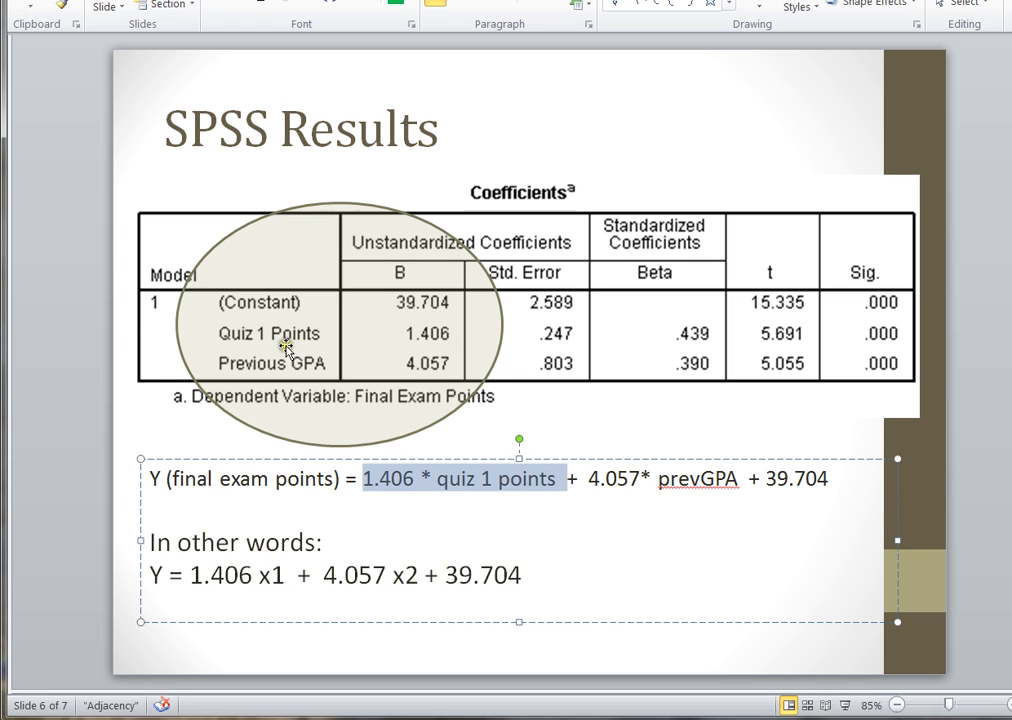
left_click(589, 568)
left_click_drag(589, 478, 701, 500)
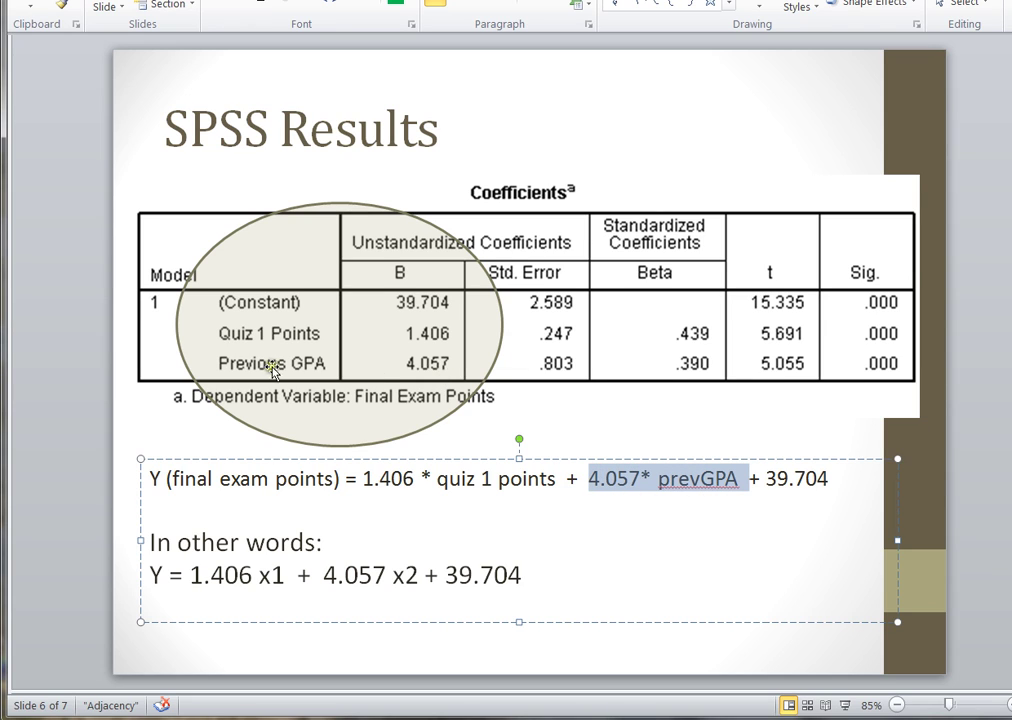
left_click(673, 578)
left_click_drag(750, 479, 828, 479)
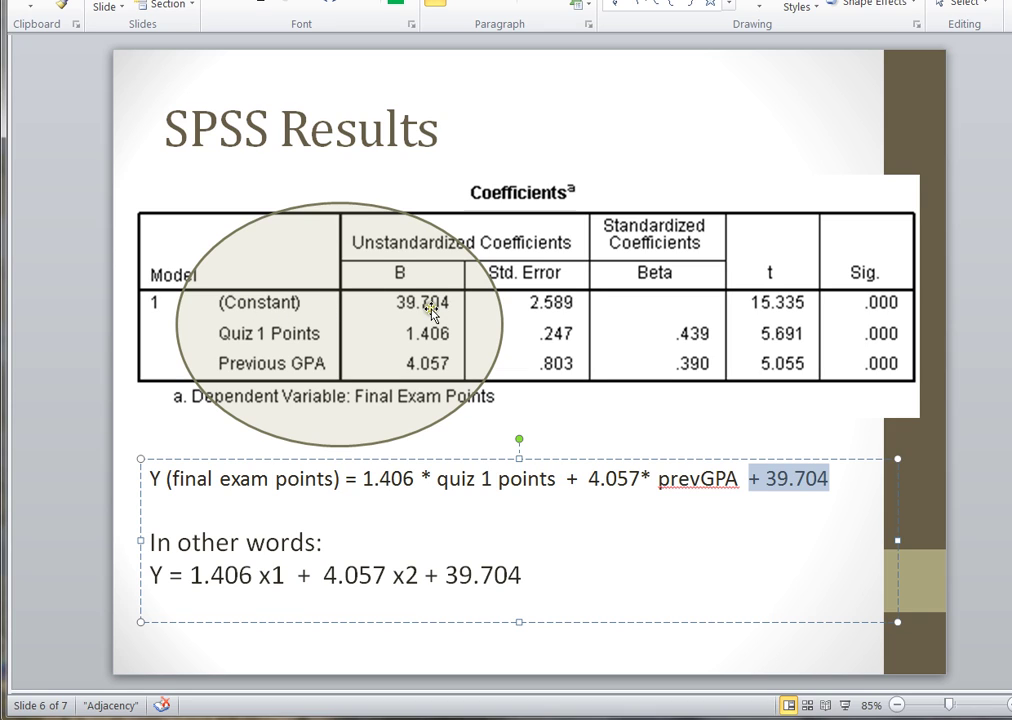
left_click(787, 514)
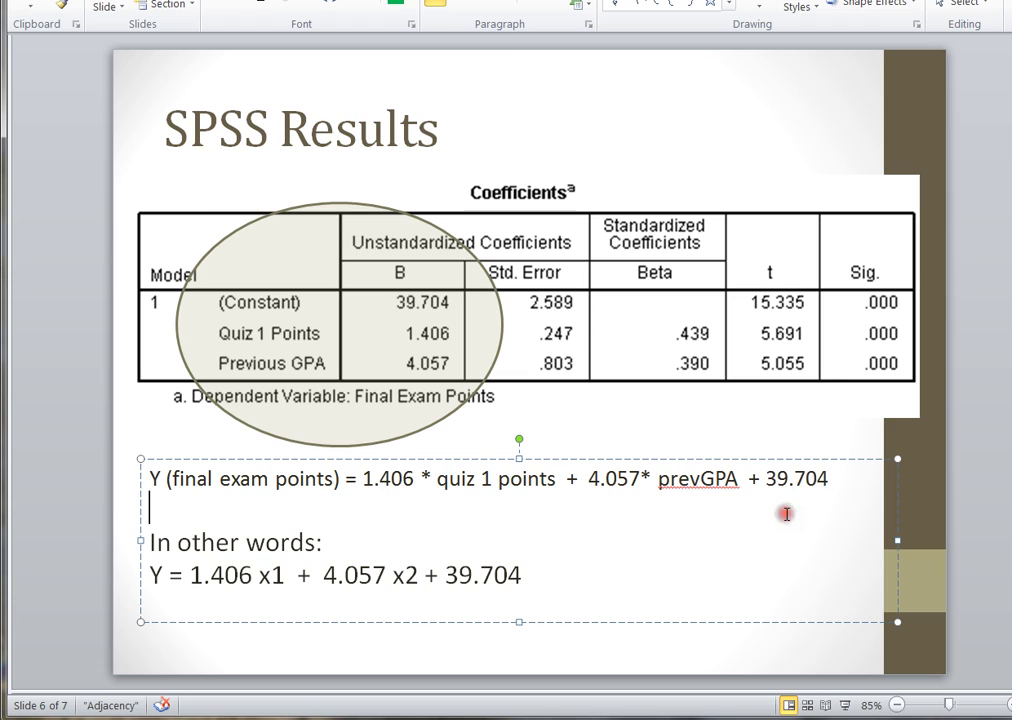
left_click(535, 577)
left_click_drag(535, 577, 147, 577)
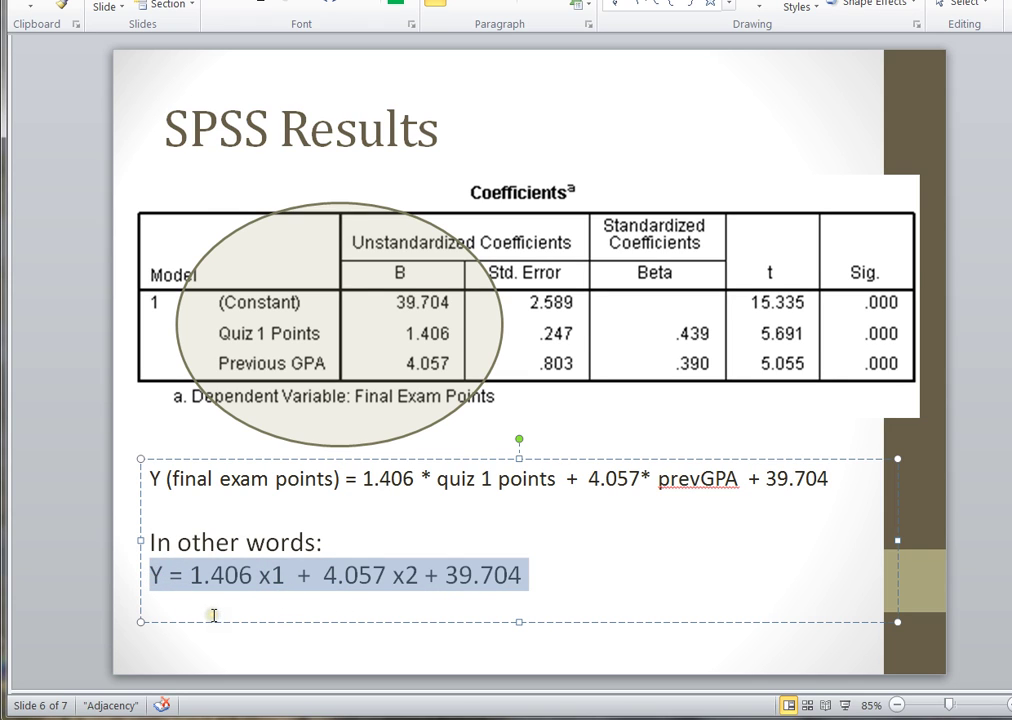
Advance to slide 7, showing the worked prediction of 62.1227 final exam points.
mouse_move(160, 602)
left_click(718, 143)
scroll(720, 145, "down", 1)
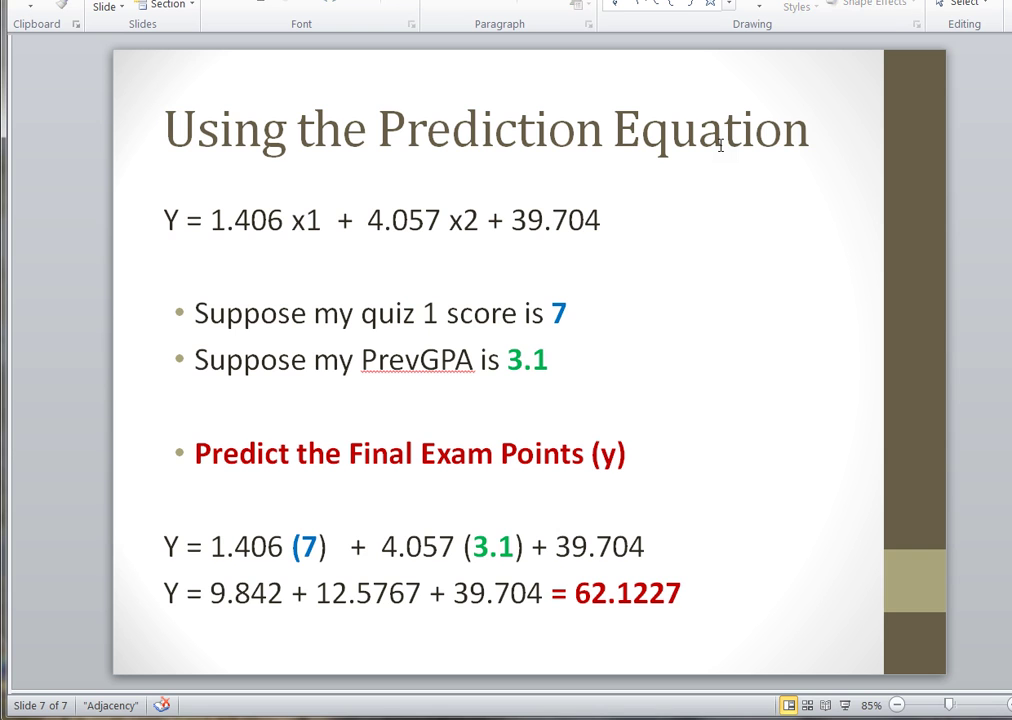